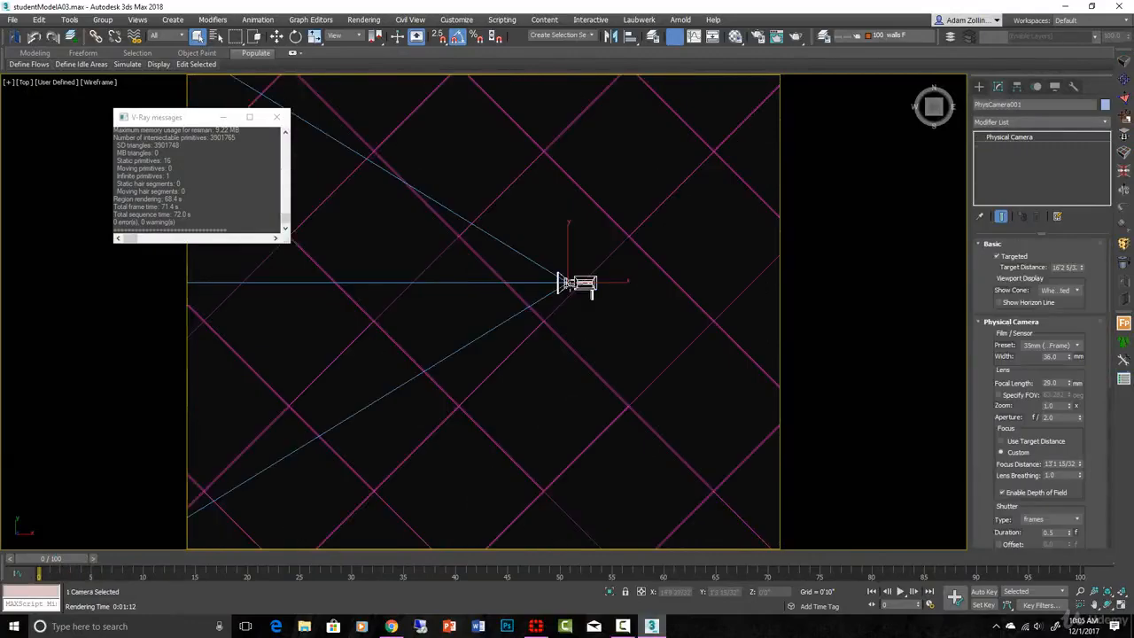
Step: Show the shaded physical camera view and lighten the diffuse color of the 13 - Default override material to near white
{"action": "key", "text": "c"}
{"action": "key", "text": "F3"}
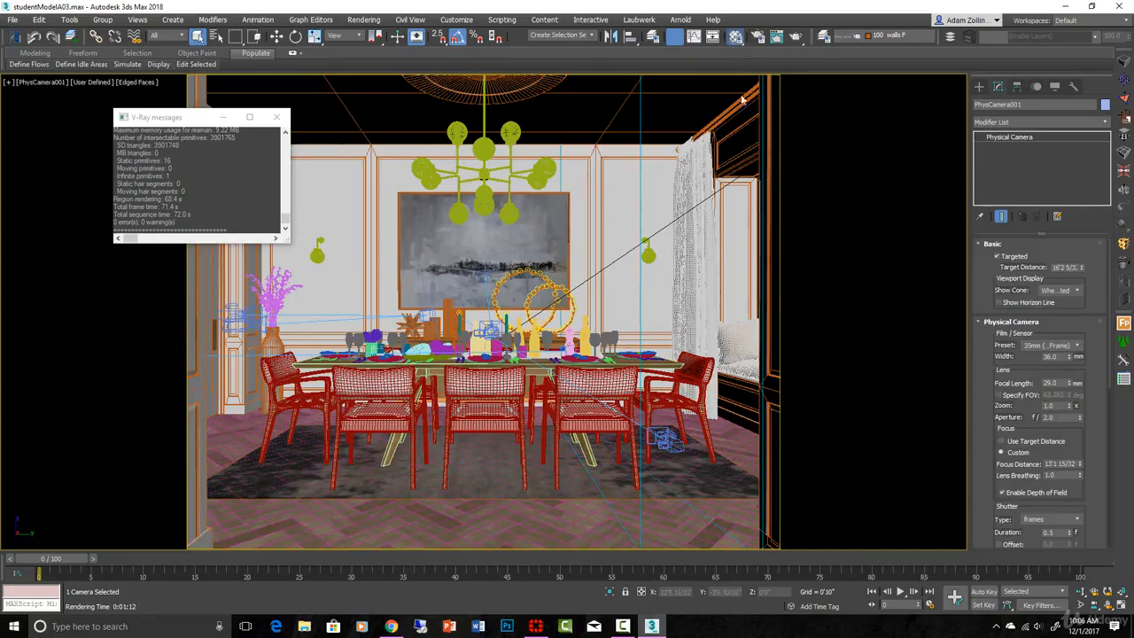
{"action": "key", "text": "m"}
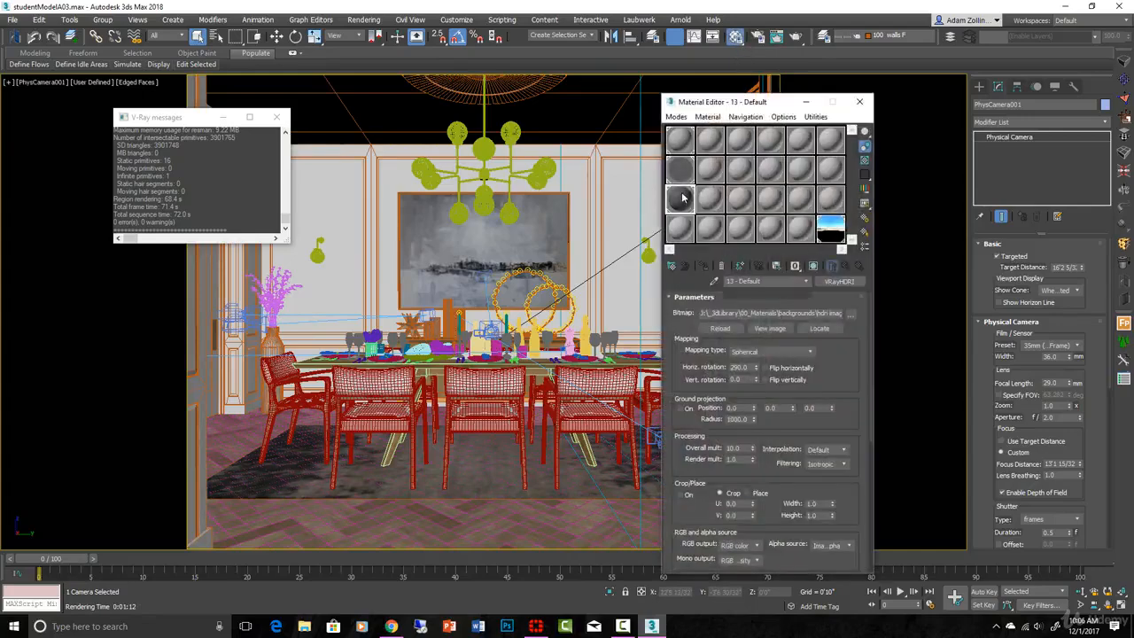
{"action": "left_click", "coordinate": [680, 199]}
{"action": "left_click", "coordinate": [735, 310]}
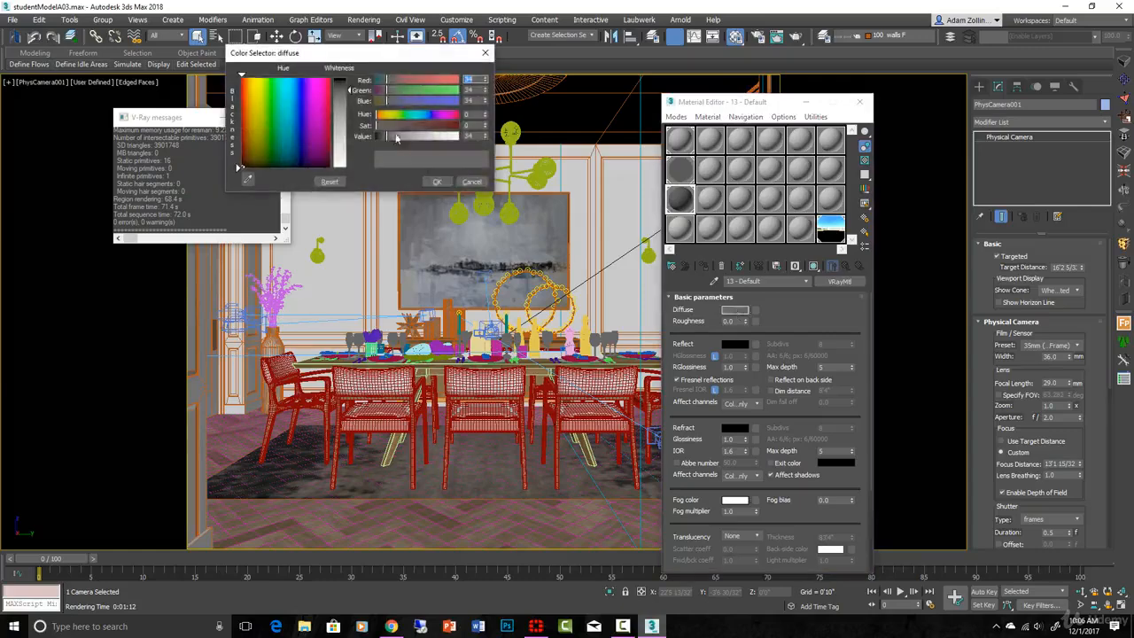
{"action": "left_click_drag", "start_coordinate": [396, 137], "coordinate": [444, 136]}
{"action": "left_click", "coordinate": [435, 182]}
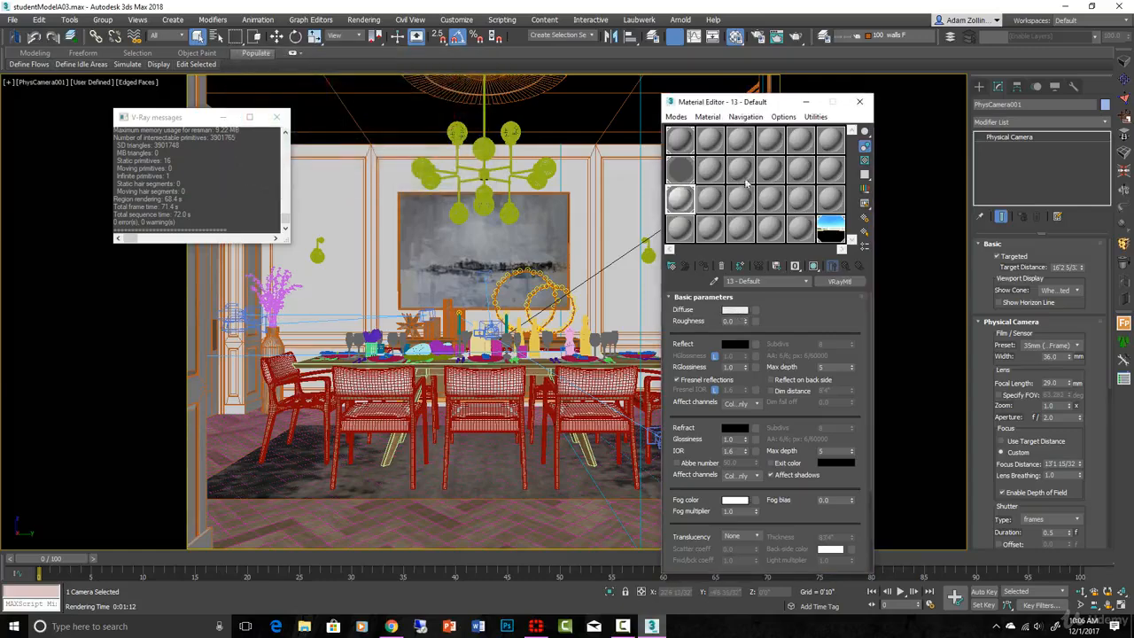
{"action": "left_click", "coordinate": [862, 103]}
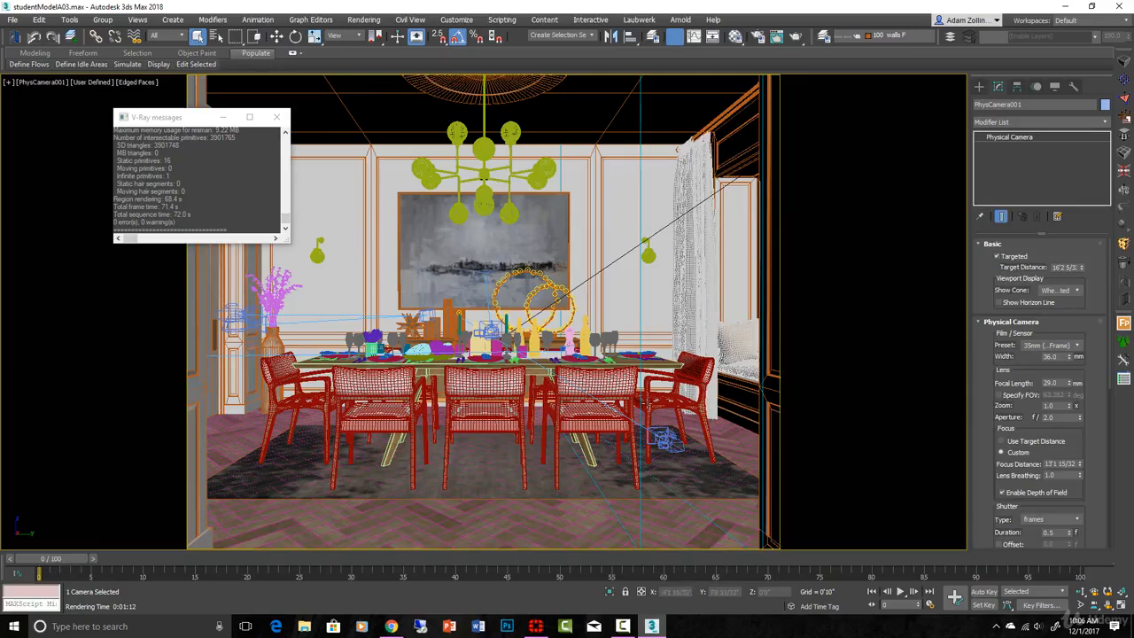
Step: Group the chandelier and the two wall sconces under the name lights
{"action": "left_click", "coordinate": [484, 151]}
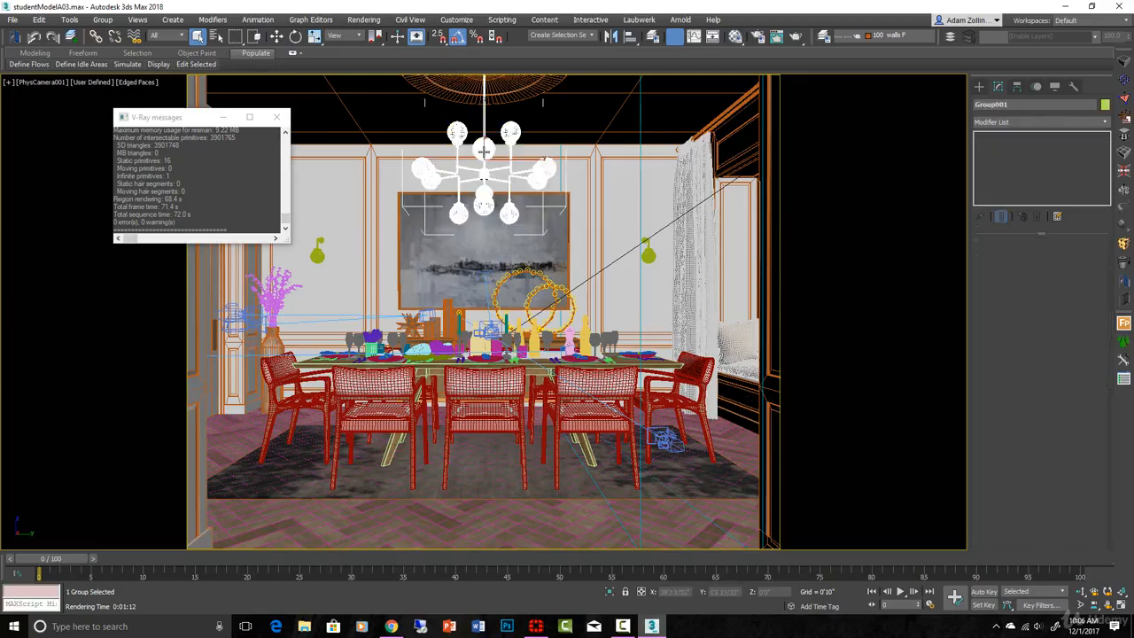
{"action": "left_click", "coordinate": [648, 255], "text": "ctrl"}
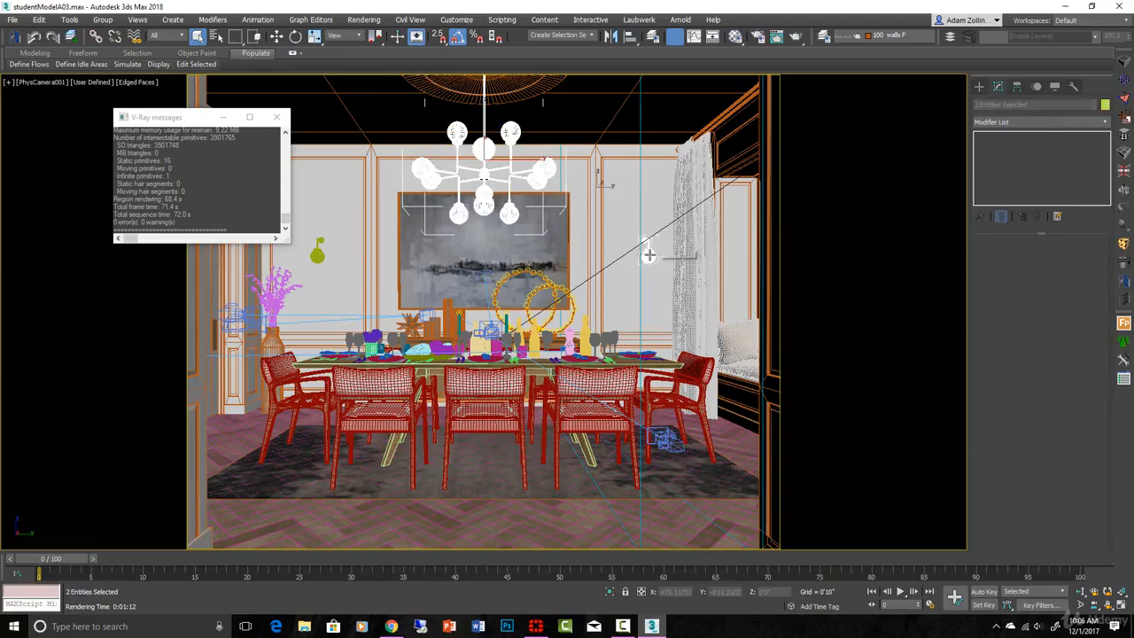
{"action": "left_click", "coordinate": [315, 255], "text": "ctrl"}
{"action": "key", "text": "ctrl+g"}
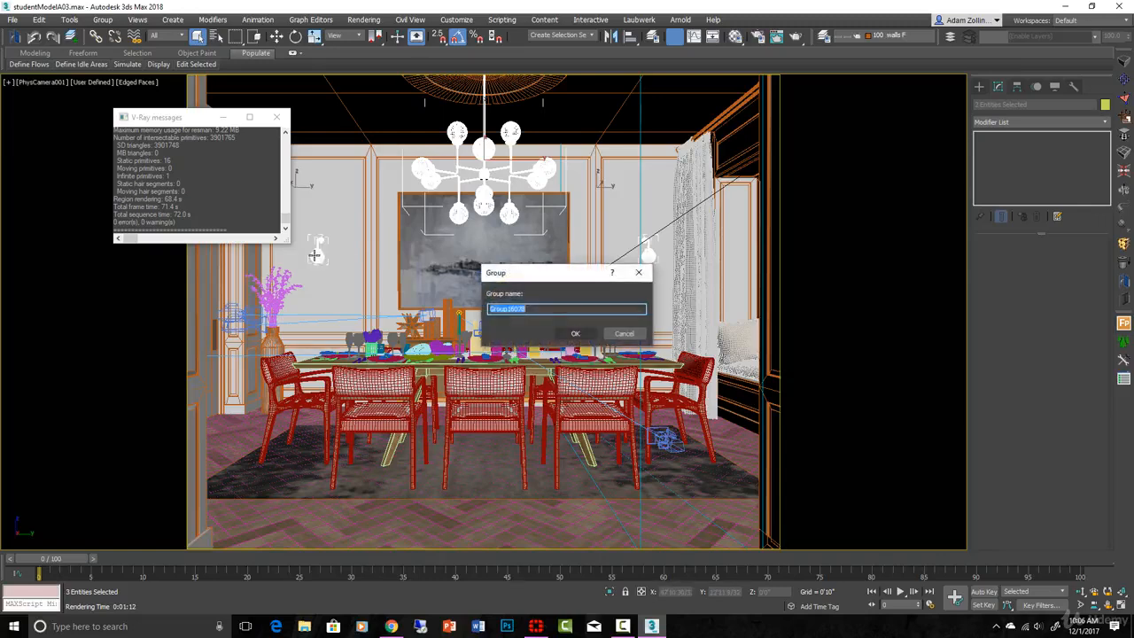
{"action": "key", "text": "BackSpace"}
{"action": "key", "text": "Return"}
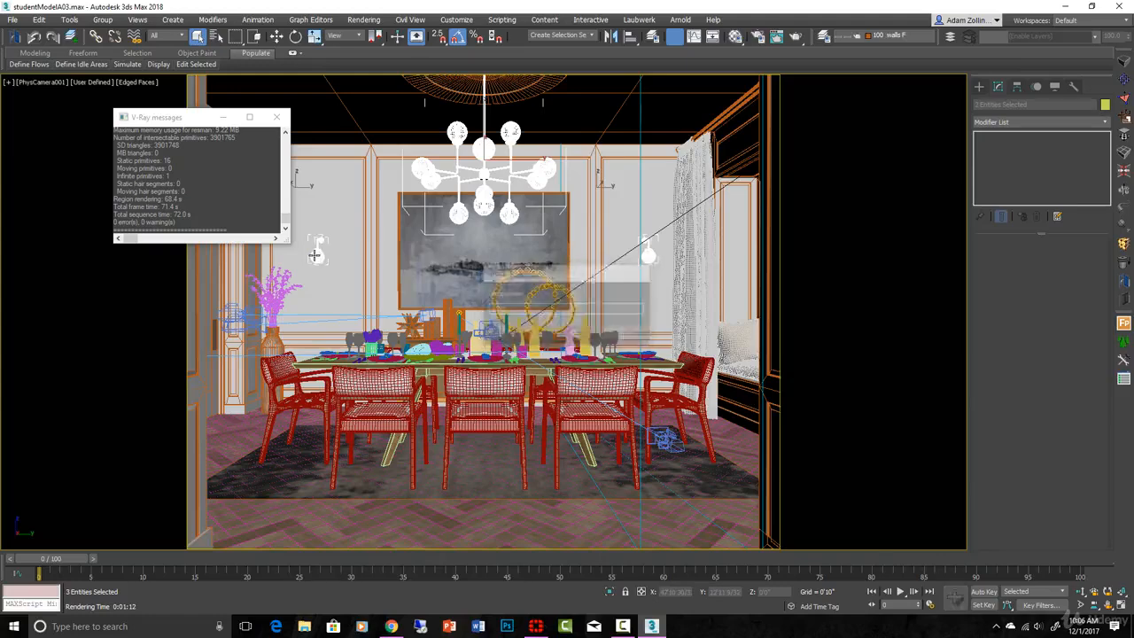
Step: Add the lights group to the exclude list of the material override in the V-Ray global switches
{"action": "left_click", "coordinate": [759, 39]}
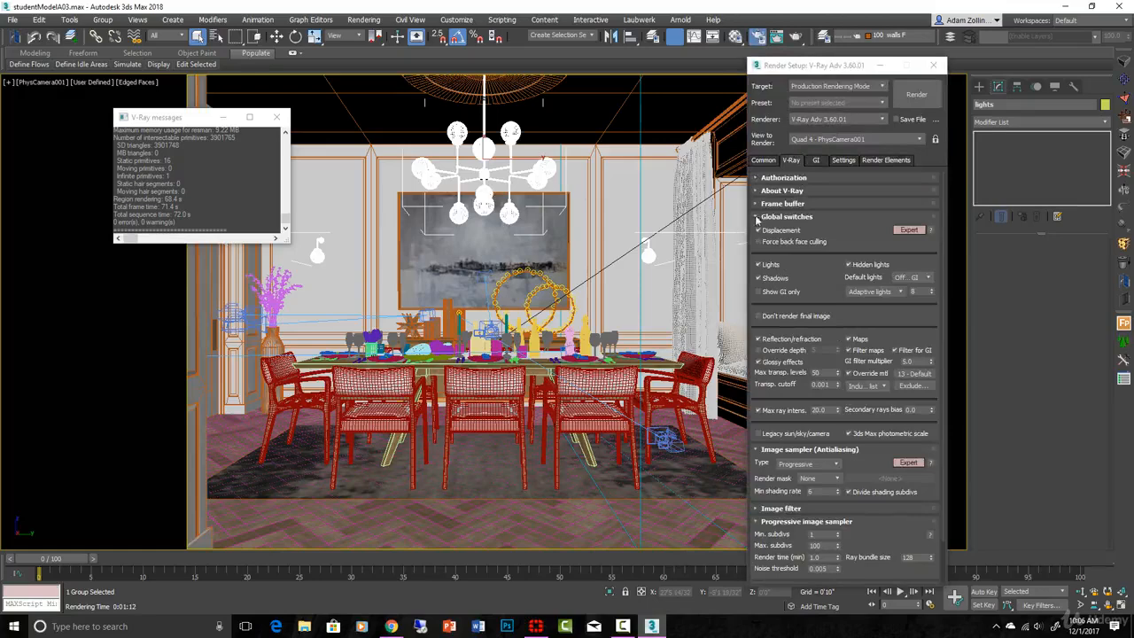
{"action": "left_click", "coordinate": [912, 386]}
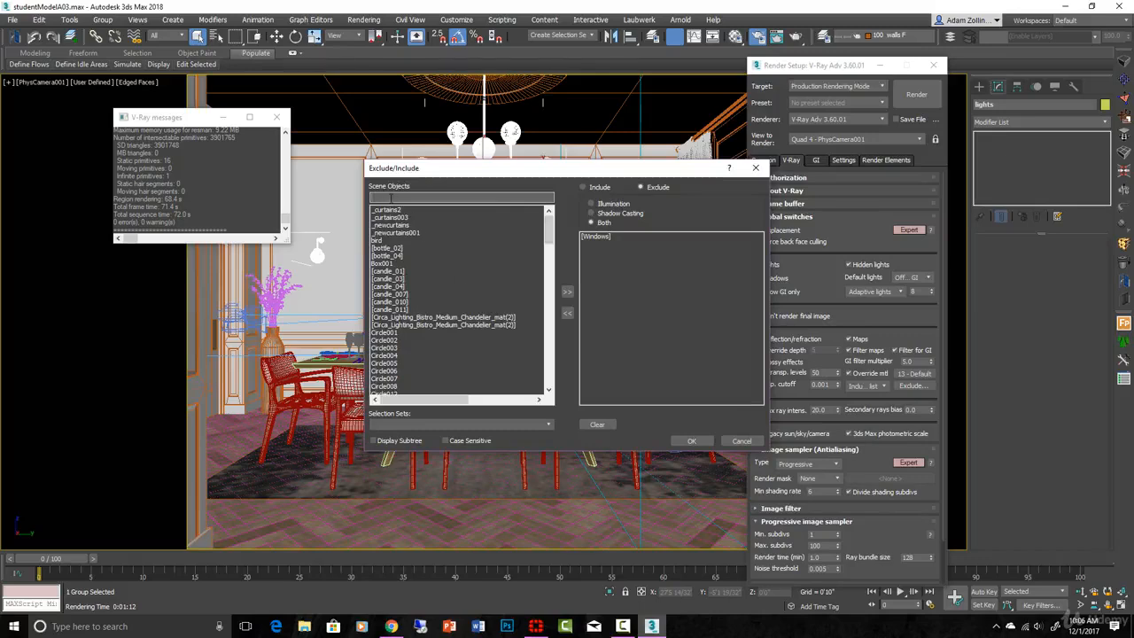
{"action": "type", "text": "[ligh"}
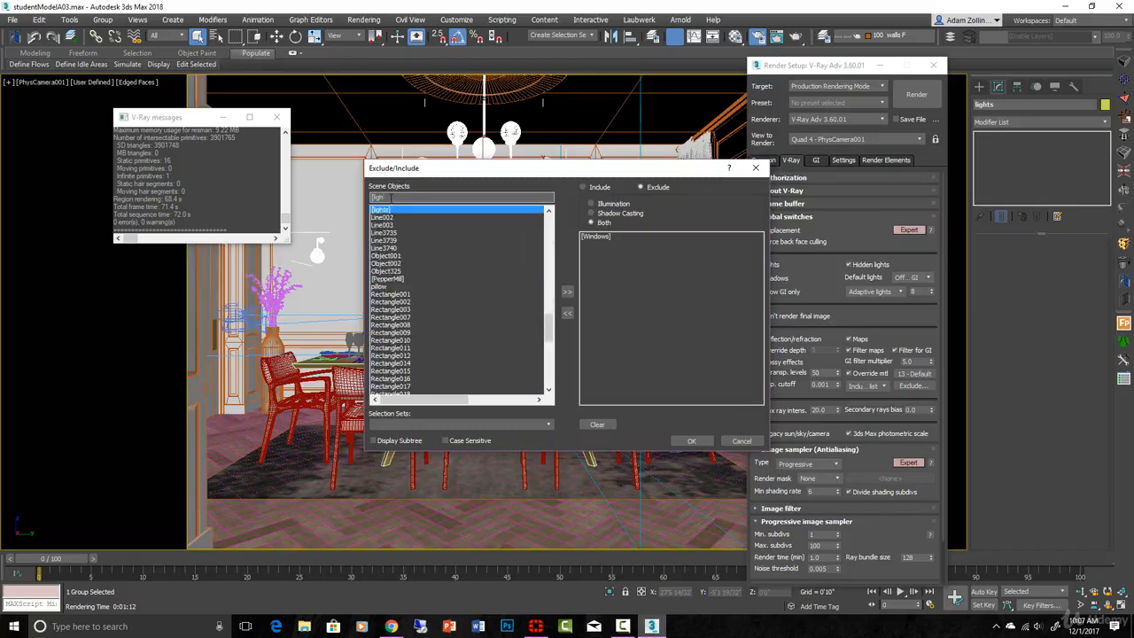
{"action": "left_click", "coordinate": [567, 291]}
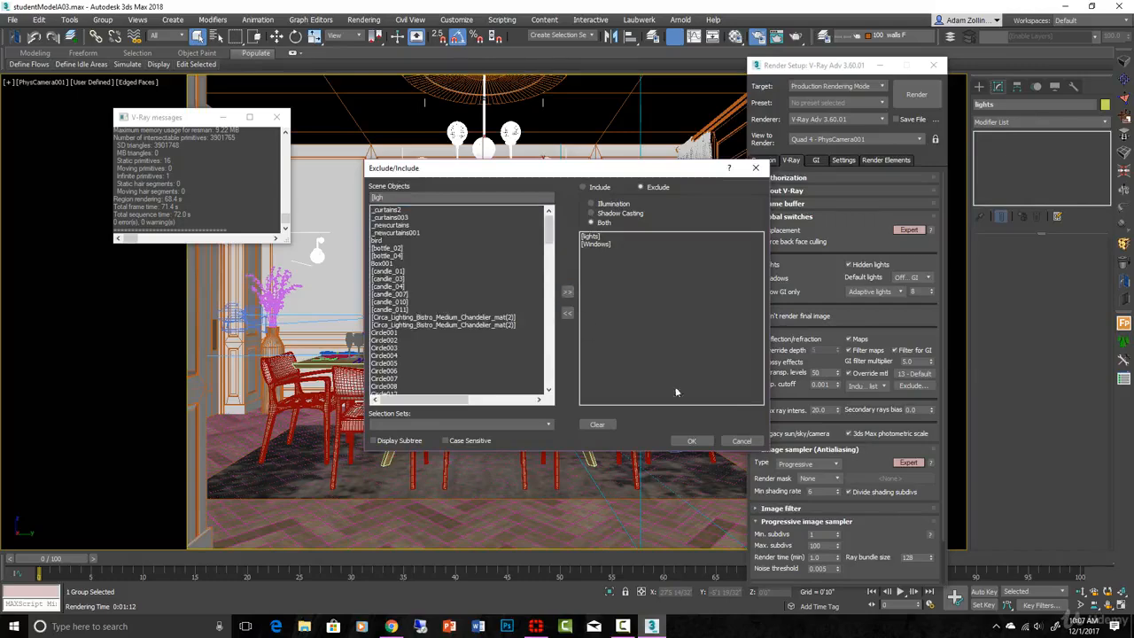
{"action": "left_click", "coordinate": [692, 440]}
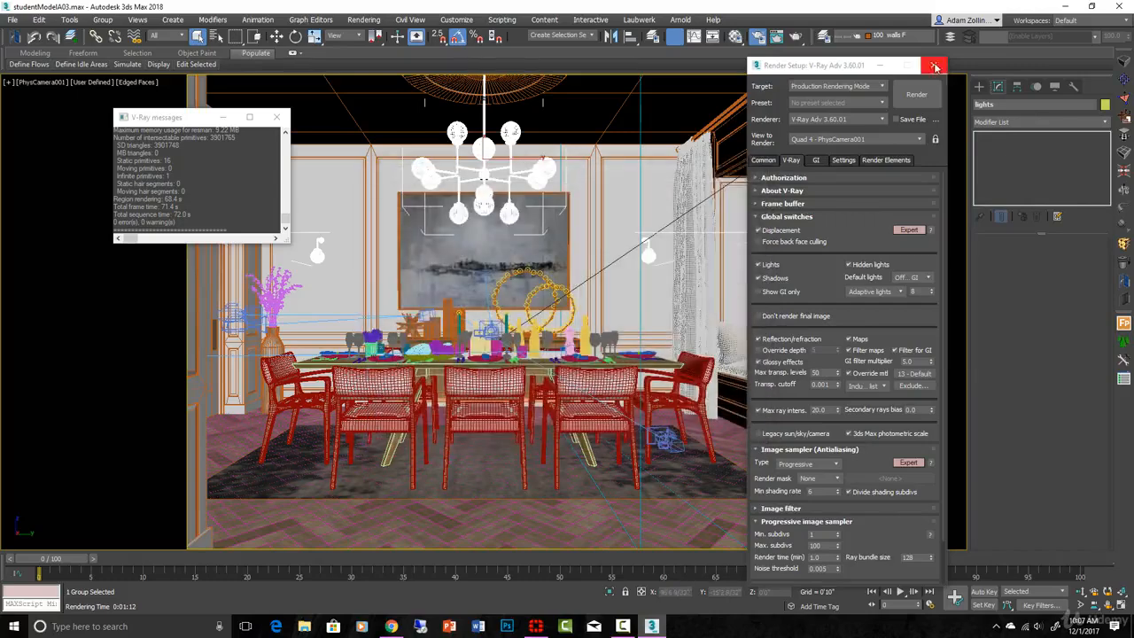
{"action": "left_click", "coordinate": [935, 68]}
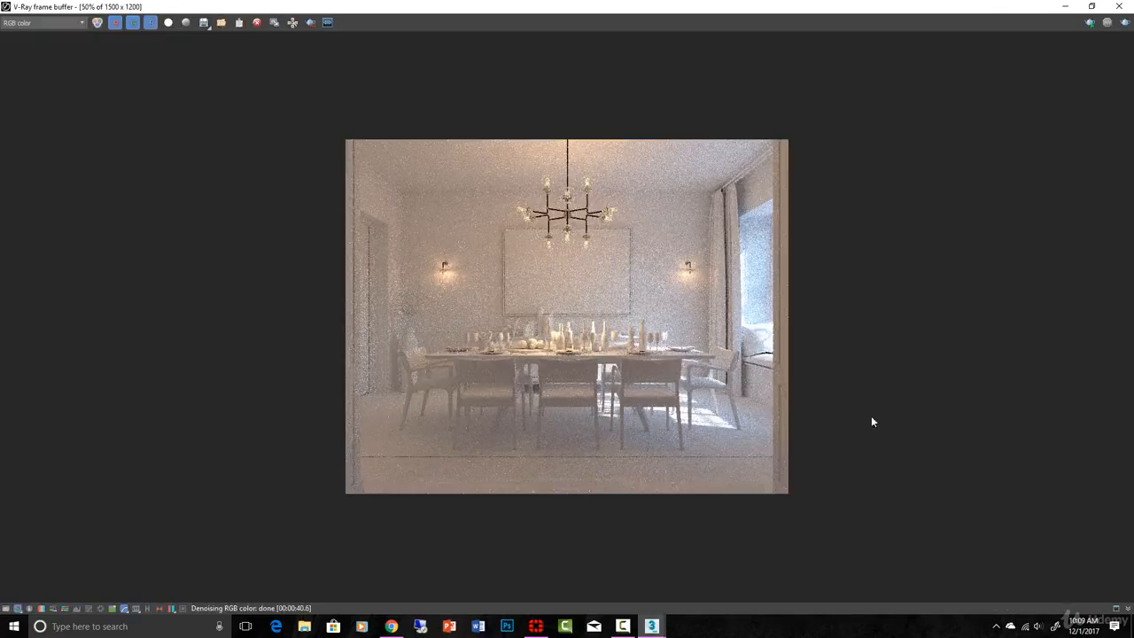
Step: Inspect the lighting and noise in the dining room clay render up close, and close the frame buffer
{"action": "scroll", "coordinate": [702, 342], "scroll_direction": "up", "scroll_amount": 1}
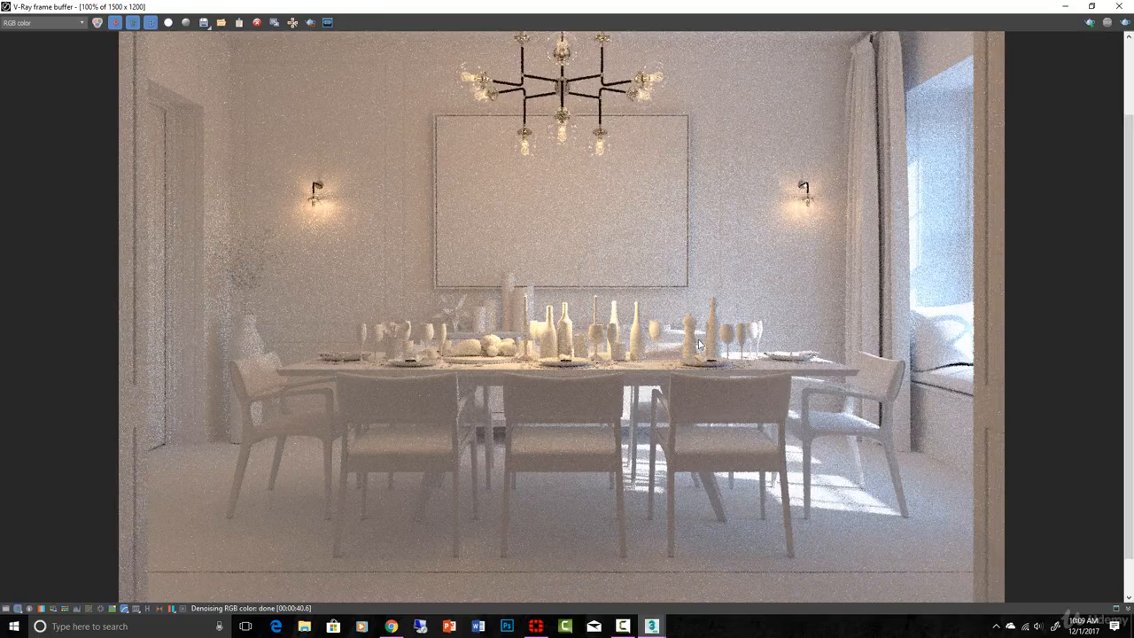
{"action": "scroll", "coordinate": [409, 270], "scroll_direction": "down", "scroll_amount": 1}
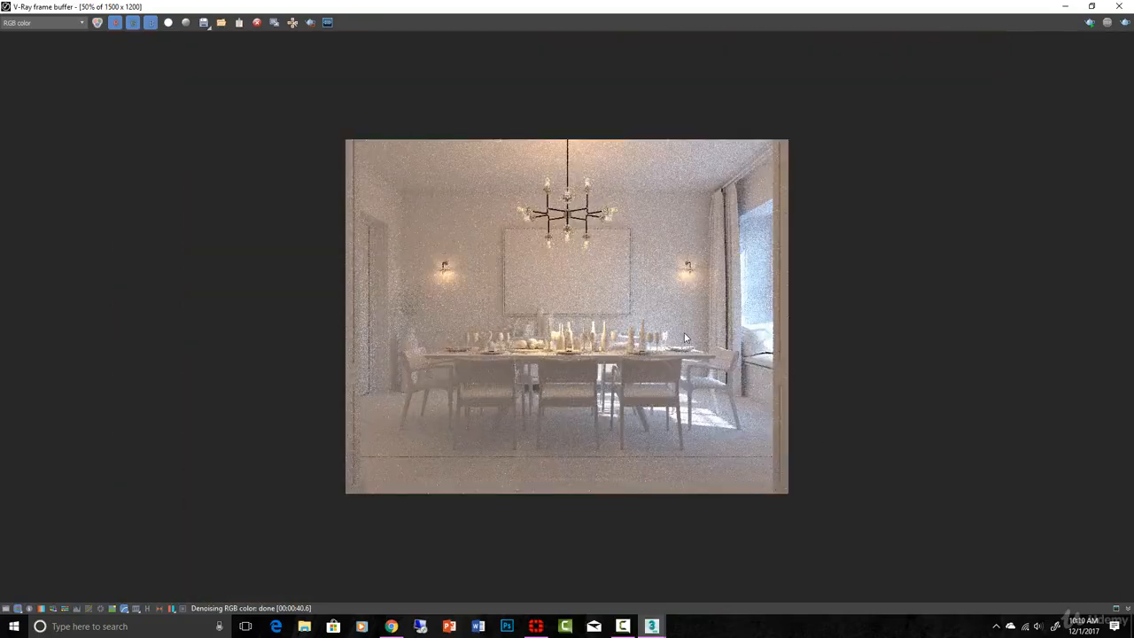
{"action": "scroll", "coordinate": [684, 338], "scroll_direction": "up", "scroll_amount": 1}
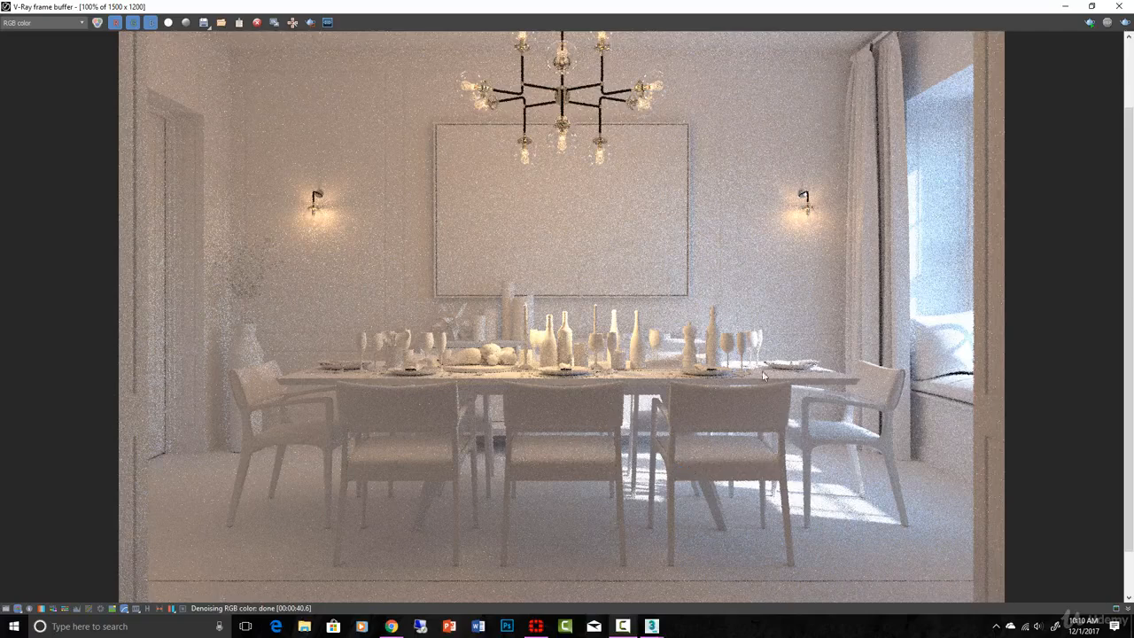
{"action": "left_click", "coordinate": [1121, 7]}
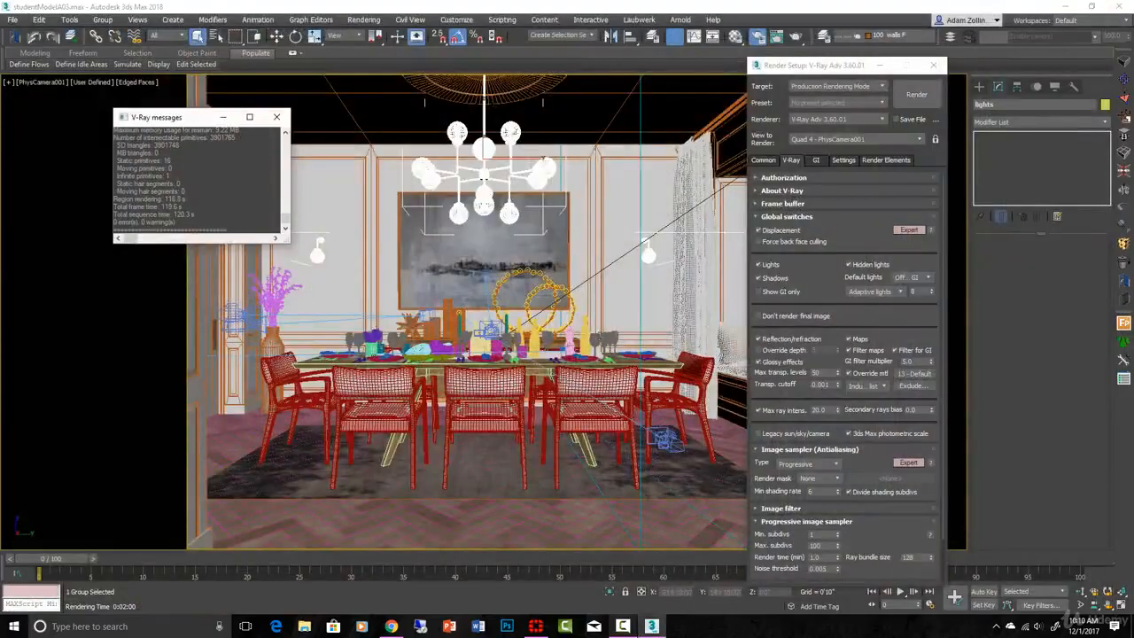
Step: Select the V-Ray sphere light at the wick of the green candle in the wireframe right view
{"action": "left_click", "coordinate": [489, 384]}
{"action": "key", "text": "t"}
{"action": "key", "text": "r"}
{"action": "key", "text": "z"}
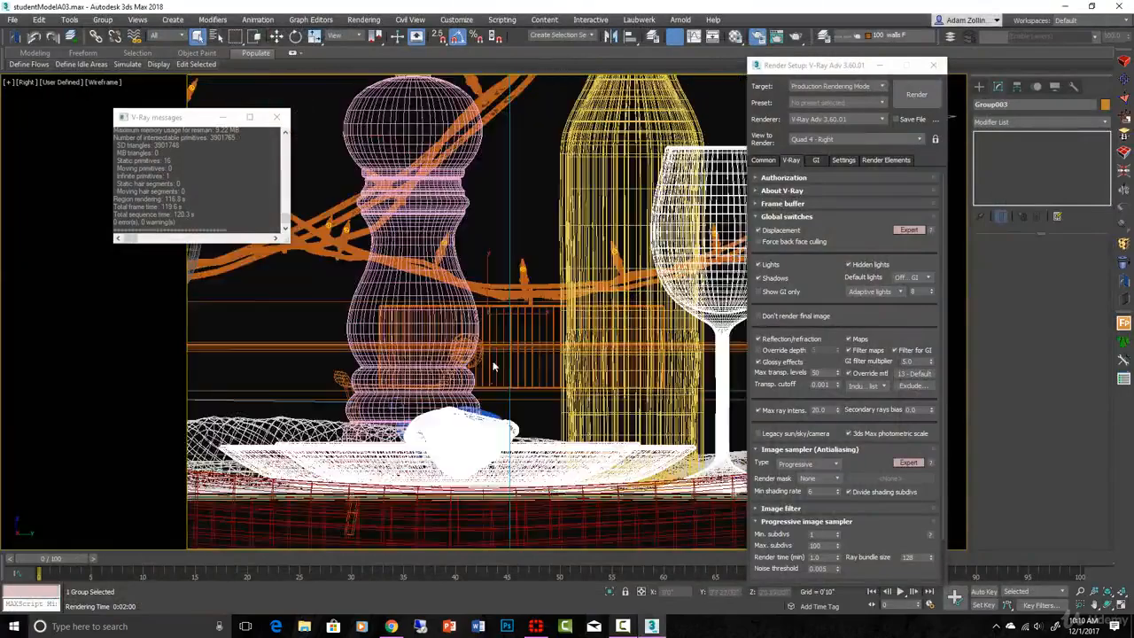
{"action": "scroll", "coordinate": [493, 364], "scroll_direction": "down", "scroll_amount": 5}
{"action": "middle_click_drag", "start_coordinate": [493, 364], "coordinate": [748, 289]}
{"action": "scroll", "coordinate": [611, 198], "scroll_direction": "up", "scroll_amount": 10}
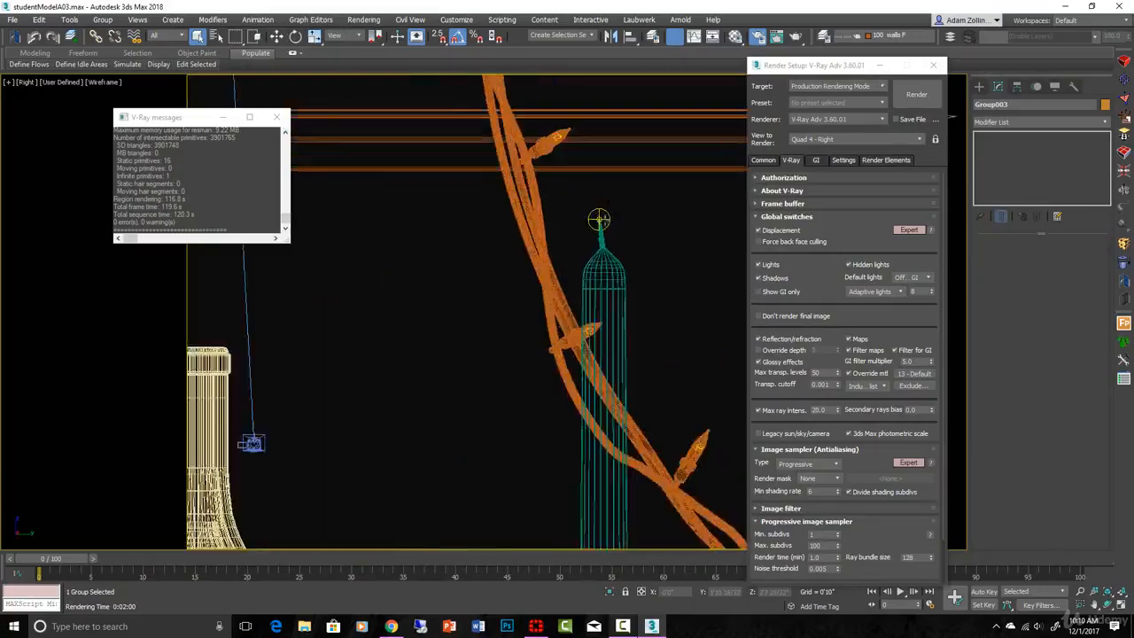
{"action": "left_click", "coordinate": [600, 216]}
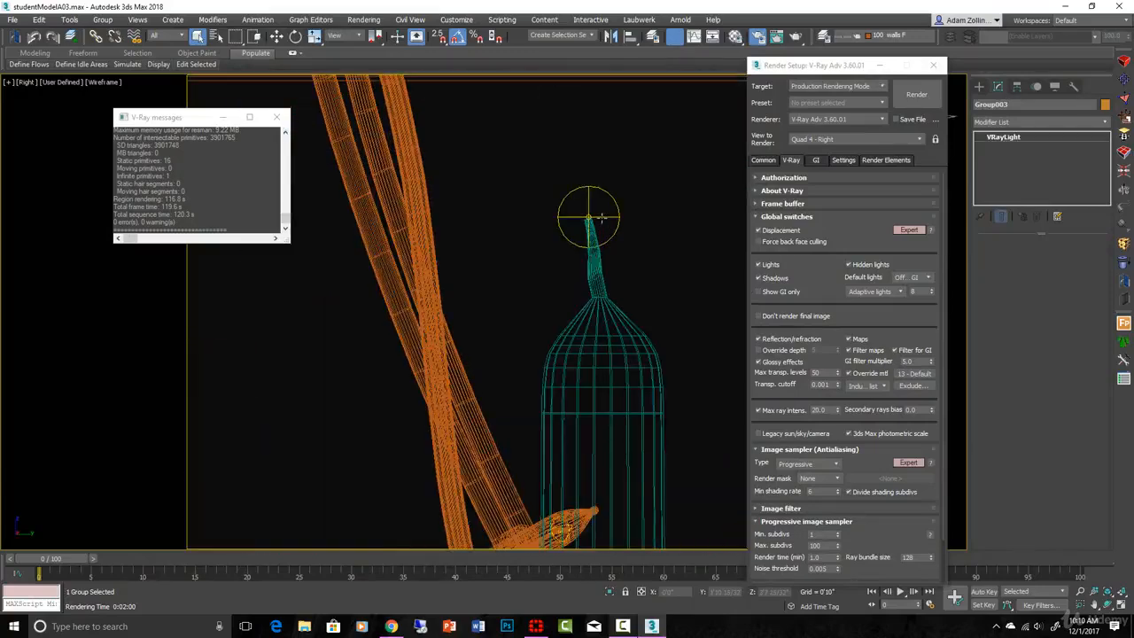
{"action": "scroll", "coordinate": [601, 216], "scroll_direction": "up", "scroll_amount": 3}
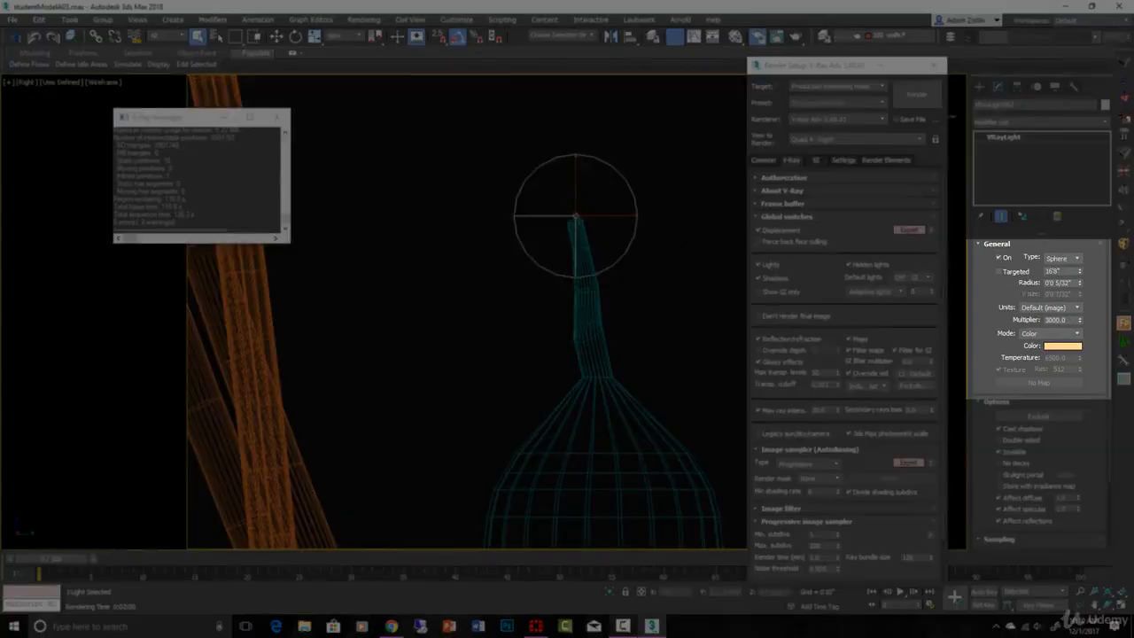
Step: Examine the candle light's multiplier and its placement around the wick
{"action": "left_click_drag", "start_coordinate": [1074, 322], "coordinate": [1045, 320]}
{"action": "scroll", "coordinate": [625, 253], "scroll_direction": "down", "scroll_amount": 3}
{"action": "middle_click_drag", "start_coordinate": [625, 253], "coordinate": [552, 267]}
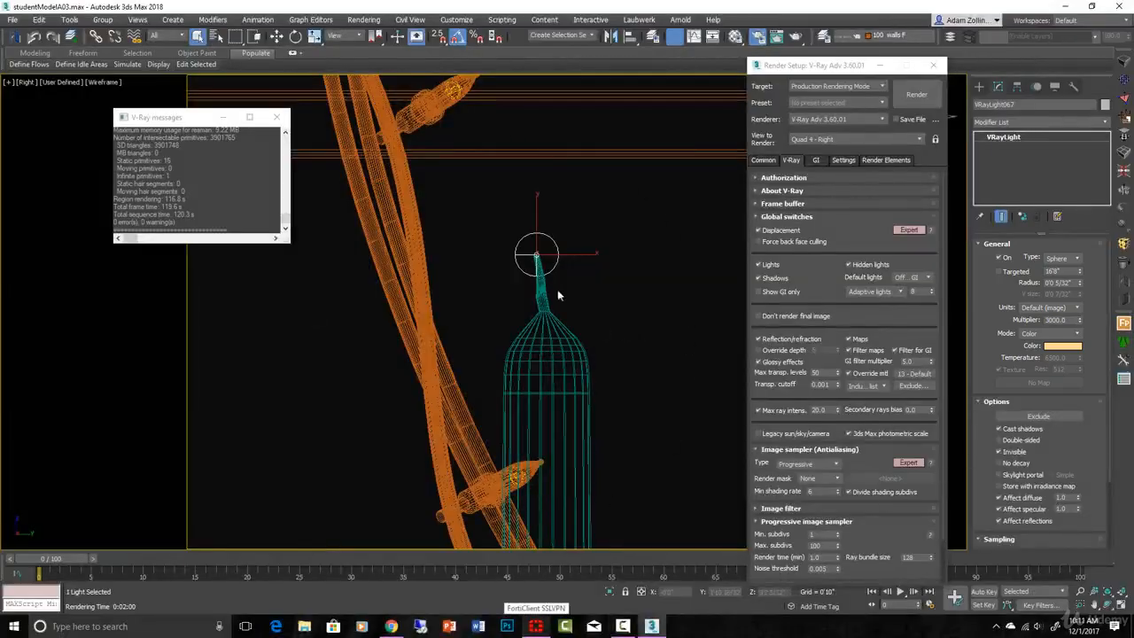
{"action": "scroll", "coordinate": [558, 294], "scroll_direction": "up", "scroll_amount": 3}
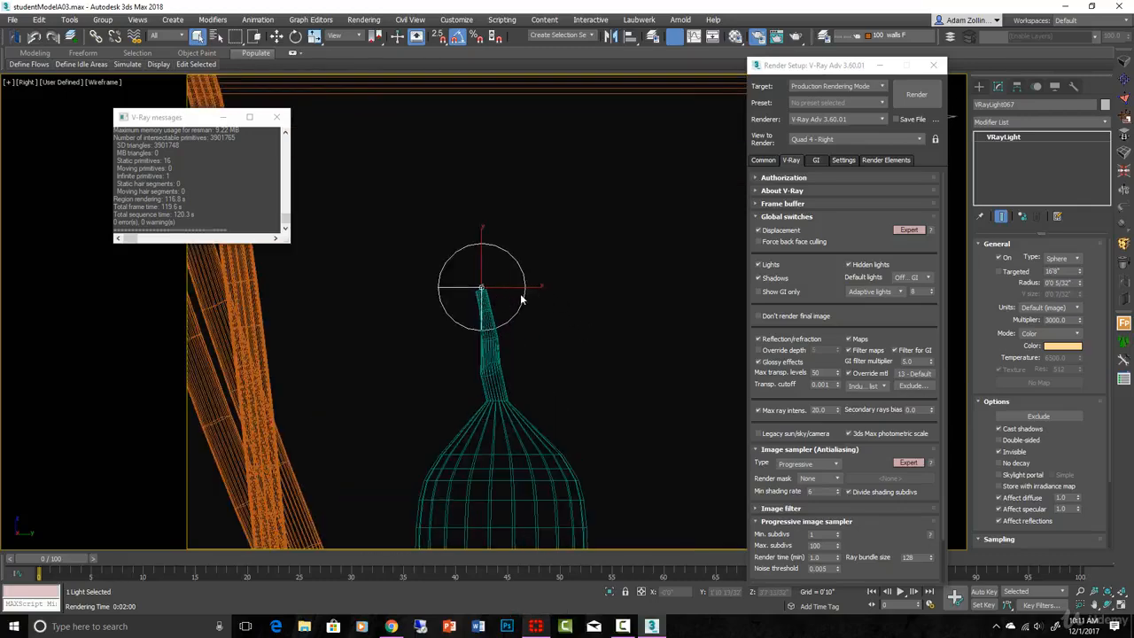
{"action": "scroll", "coordinate": [521, 299], "scroll_direction": "down", "scroll_amount": 1}
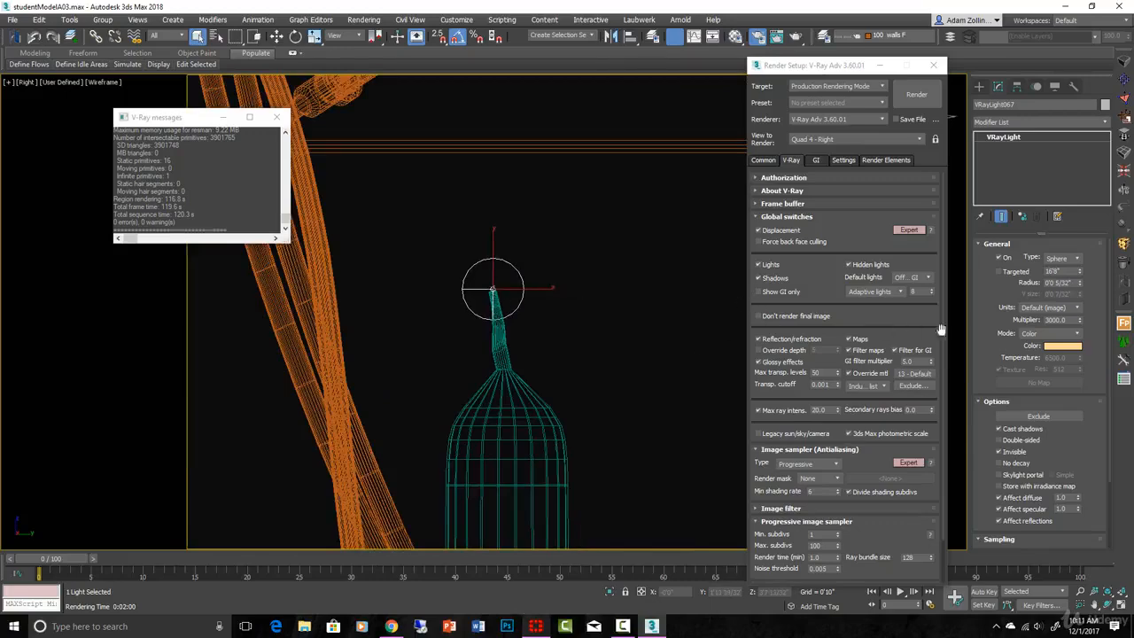
{"action": "double_click", "coordinate": [1070, 320]}
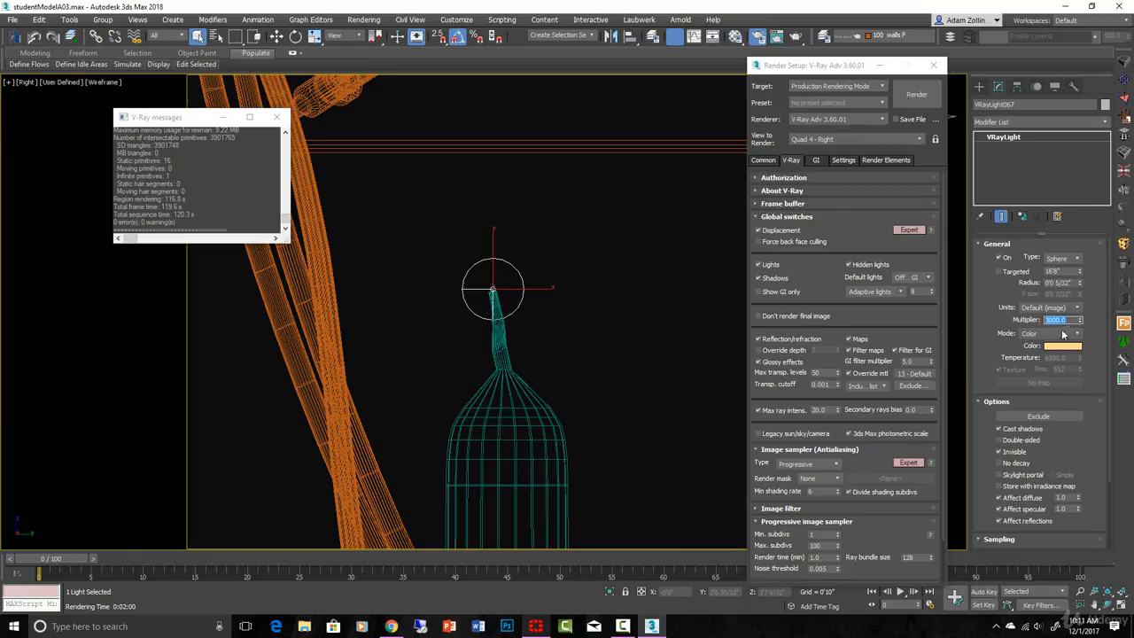
{"action": "left_click_drag", "start_coordinate": [1073, 320], "coordinate": [1014, 321]}
Step: Examine the size and position of the candle light relative to the string lights, bottles and glasses on the table
{"action": "scroll", "coordinate": [617, 319], "scroll_direction": "down", "scroll_amount": 6}
{"action": "middle_click_drag", "start_coordinate": [617, 345], "coordinate": [603, 312]}
{"action": "scroll", "coordinate": [720, 312], "scroll_direction": "up", "scroll_amount": 5}
{"action": "scroll", "coordinate": [719, 314], "scroll_direction": "down", "scroll_amount": 2}
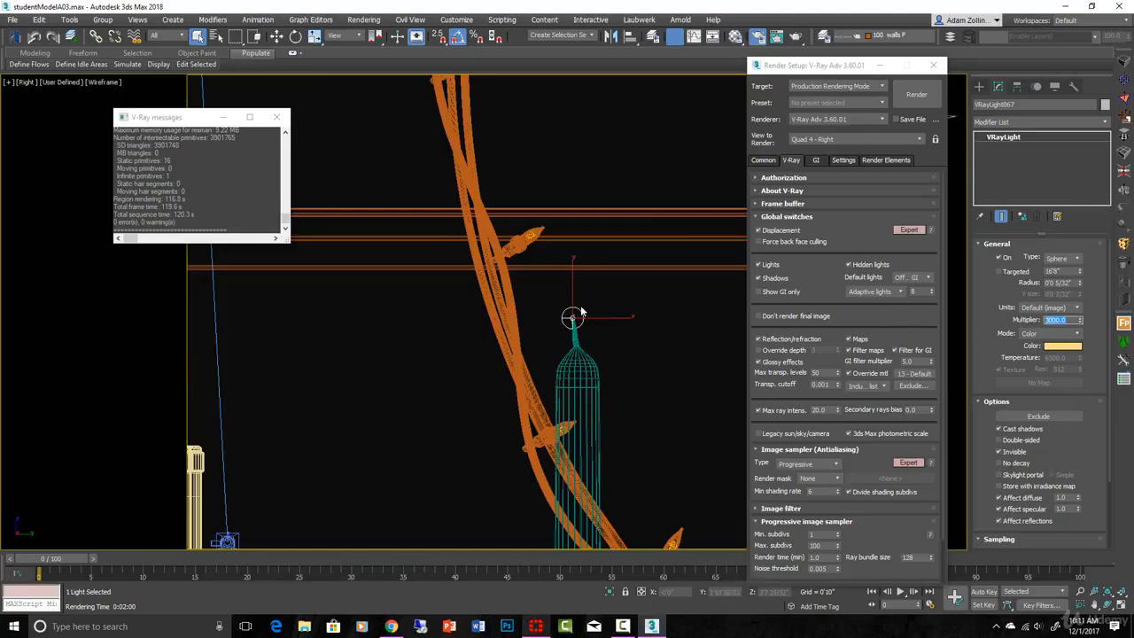
{"action": "scroll", "coordinate": [584, 310], "scroll_direction": "down", "scroll_amount": 5}
{"action": "middle_click_drag", "start_coordinate": [595, 308], "coordinate": [621, 330]}
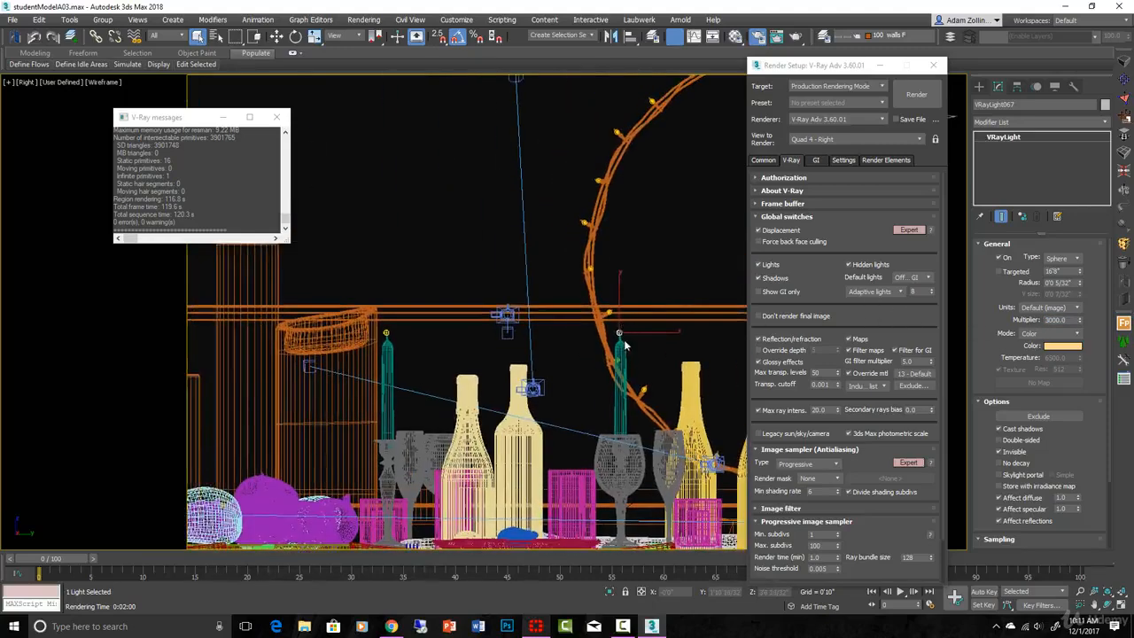
{"action": "scroll", "coordinate": [623, 344], "scroll_direction": "up", "scroll_amount": 5}
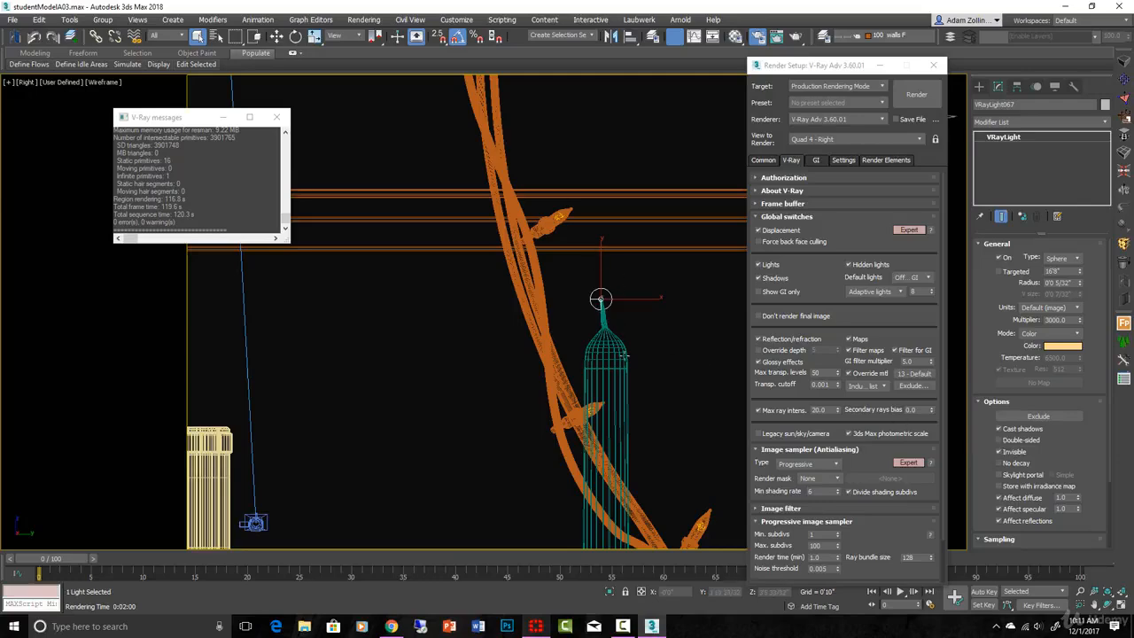
{"action": "scroll", "coordinate": [628, 357], "scroll_direction": "down", "scroll_amount": 6}
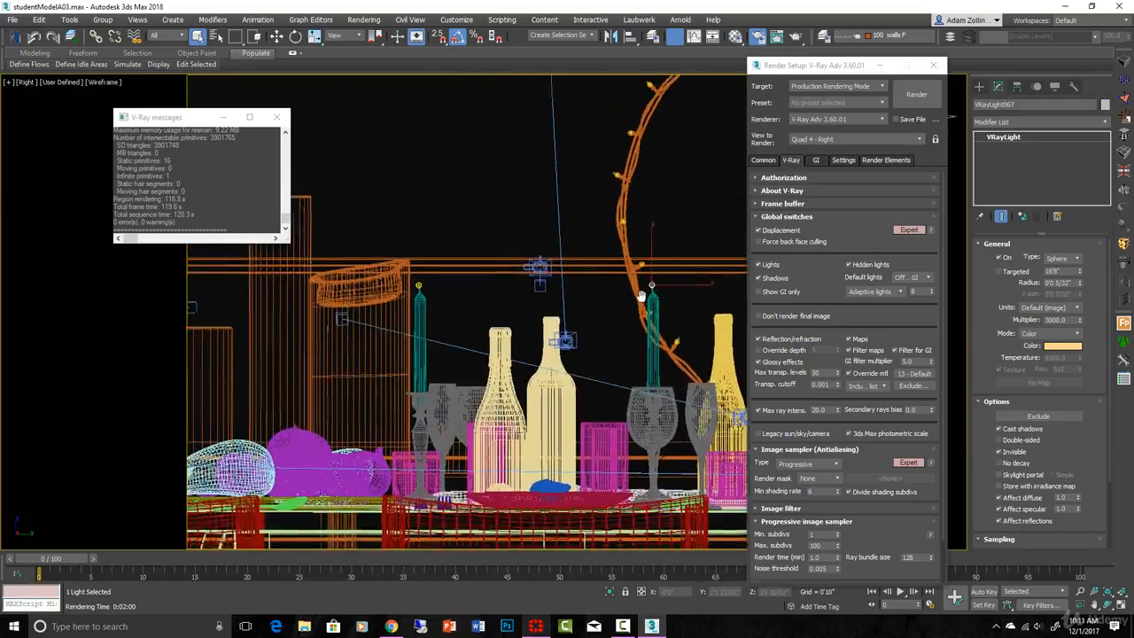
{"action": "scroll", "coordinate": [643, 286], "scroll_direction": "up", "scroll_amount": 3}
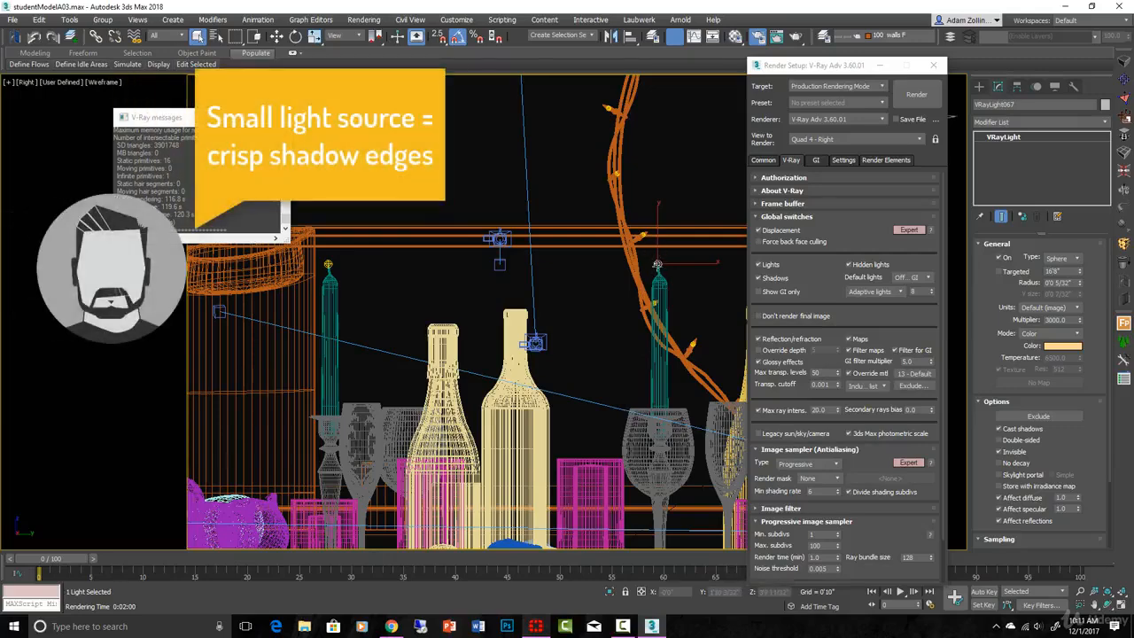
{"action": "scroll", "coordinate": [649, 277], "scroll_direction": "down", "scroll_amount": 4}
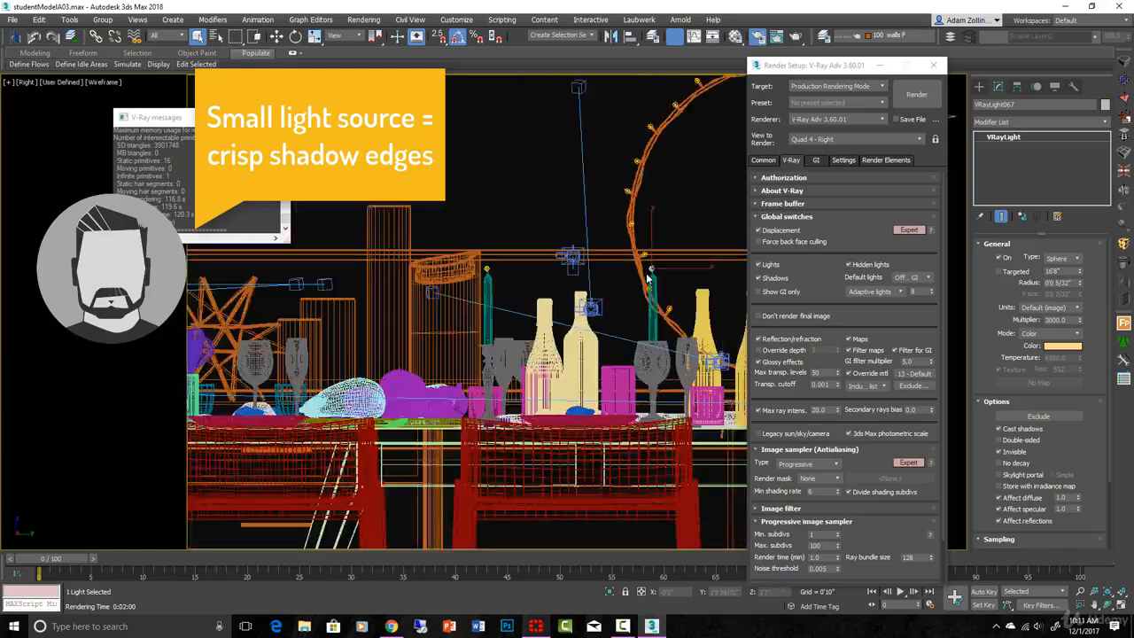
{"action": "middle_click_drag", "start_coordinate": [645, 281], "coordinate": [589, 392]}
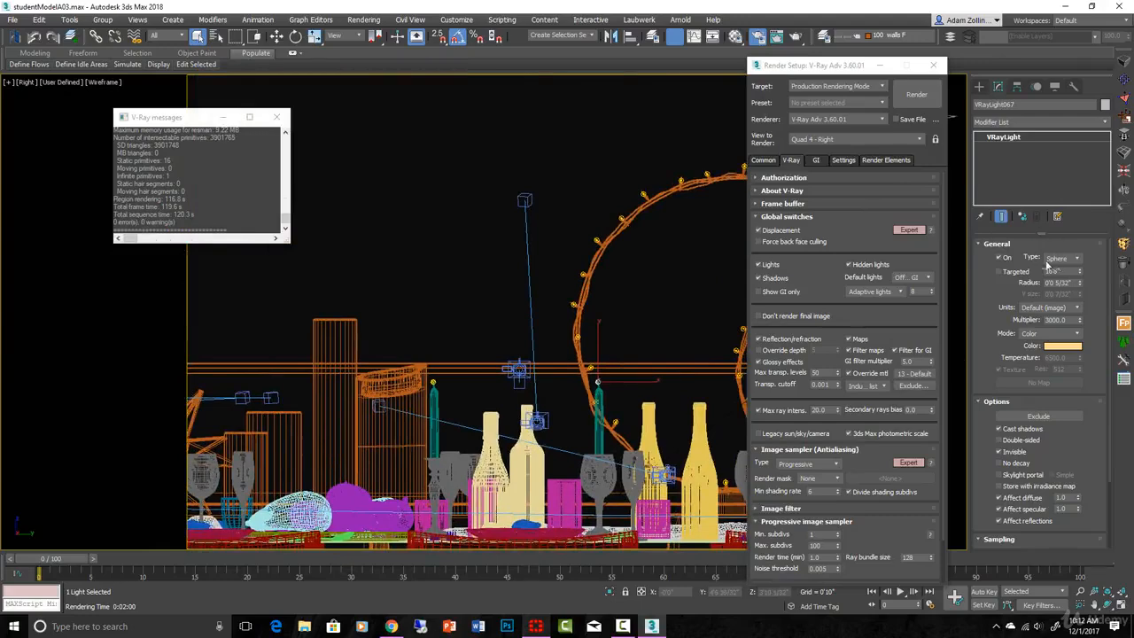
Step: Draw a V-Ray plane light in the empty space above the string lights, about 0'0 23/32" half-length by 0'0 27/32" half-width
{"action": "left_click", "coordinate": [979, 87]}
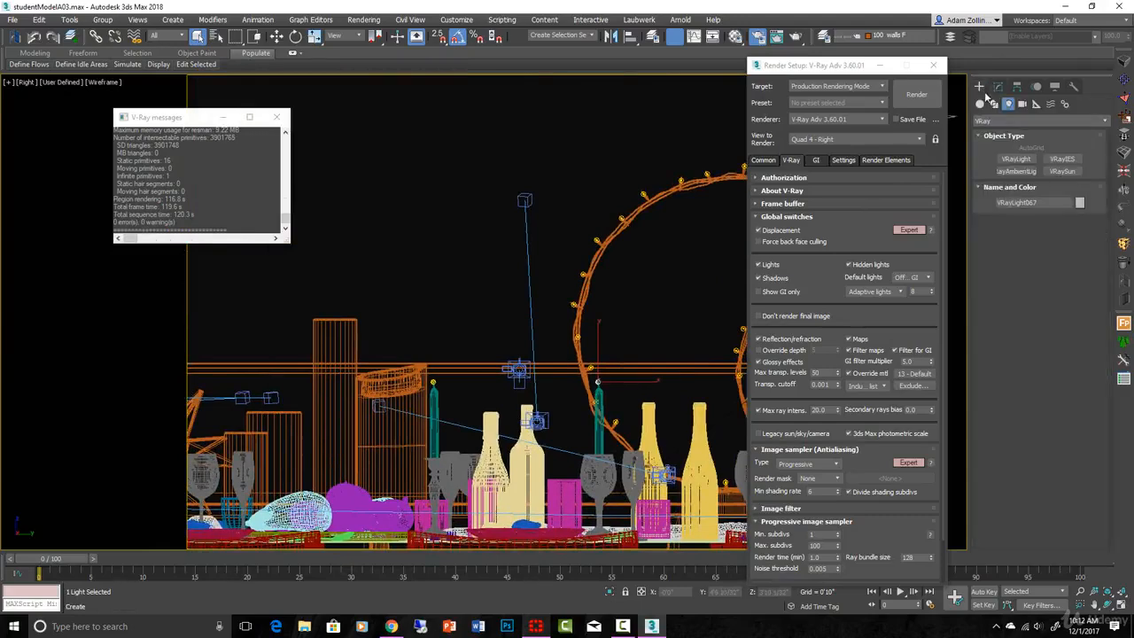
{"action": "left_click", "coordinate": [1008, 104]}
{"action": "left_click", "coordinate": [1016, 161]}
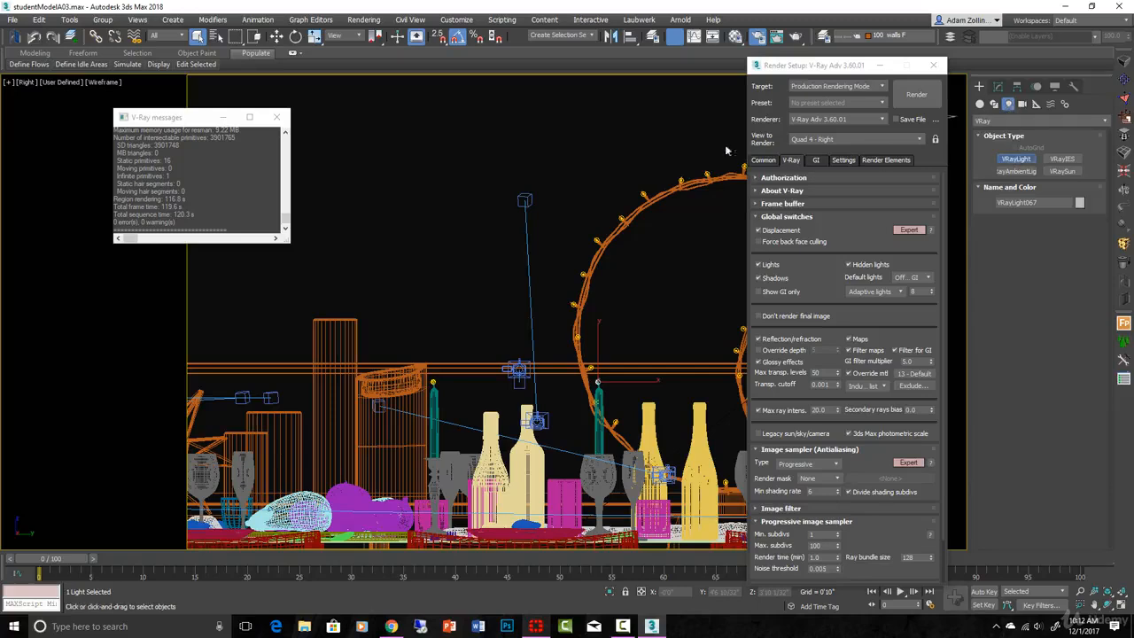
{"action": "left_click_drag", "start_coordinate": [639, 126], "coordinate": [656, 144]}
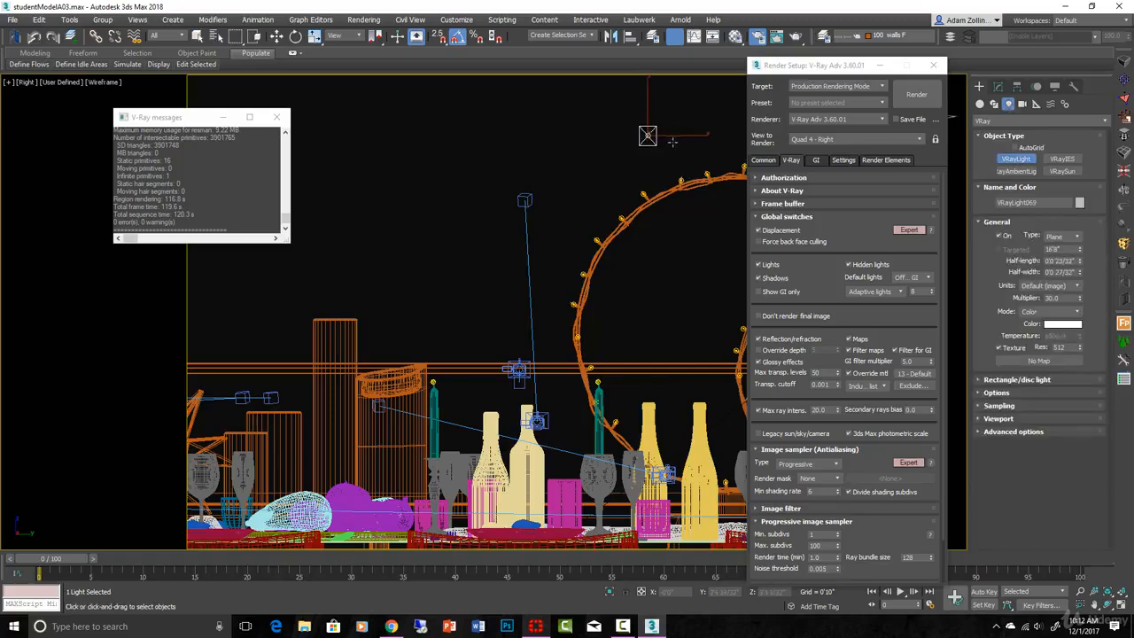
Step: Change the new V-Ray light's type to Sphere and reduce its radius to 0'0 12/32"
{"action": "left_click", "coordinate": [1075, 237]}
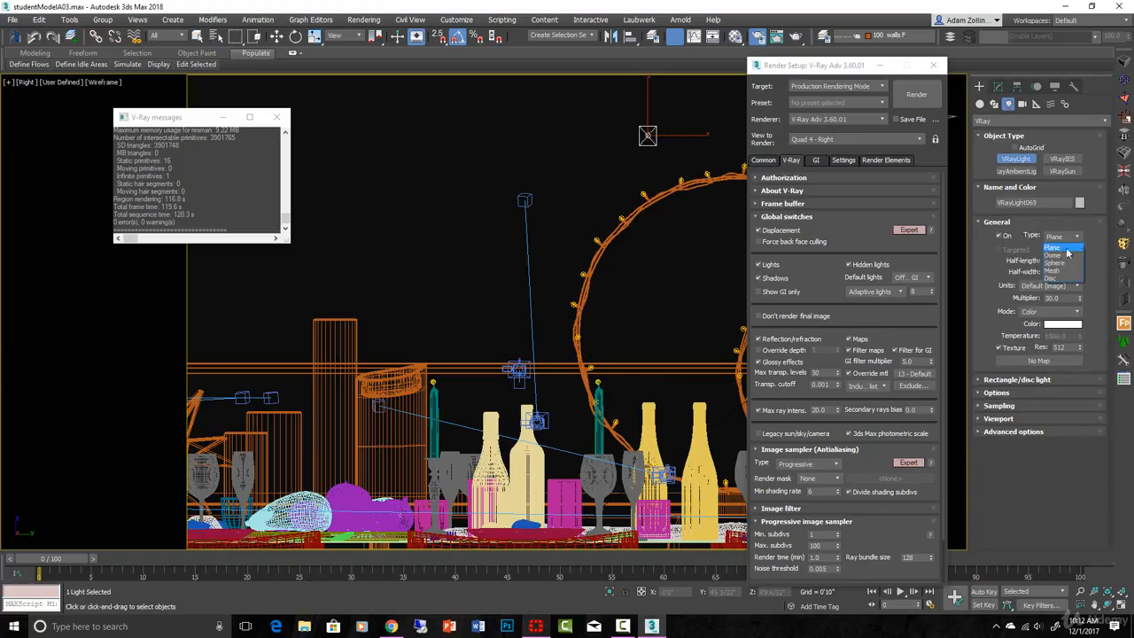
{"action": "left_click", "coordinate": [1056, 266]}
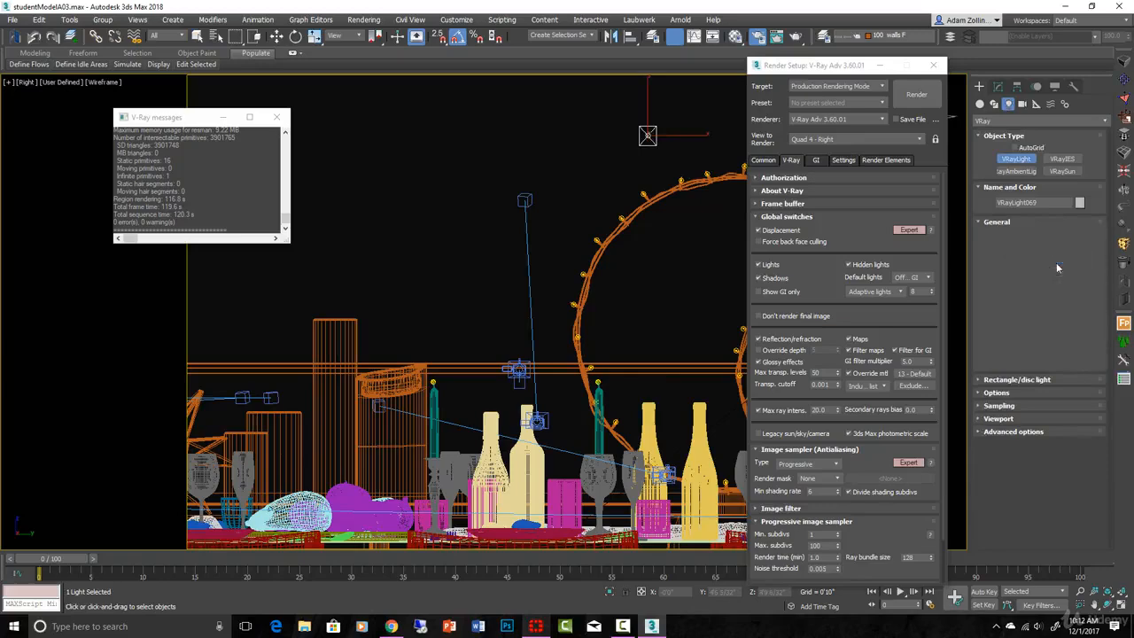
{"action": "scroll", "coordinate": [645, 114], "scroll_direction": "up", "scroll_amount": 4}
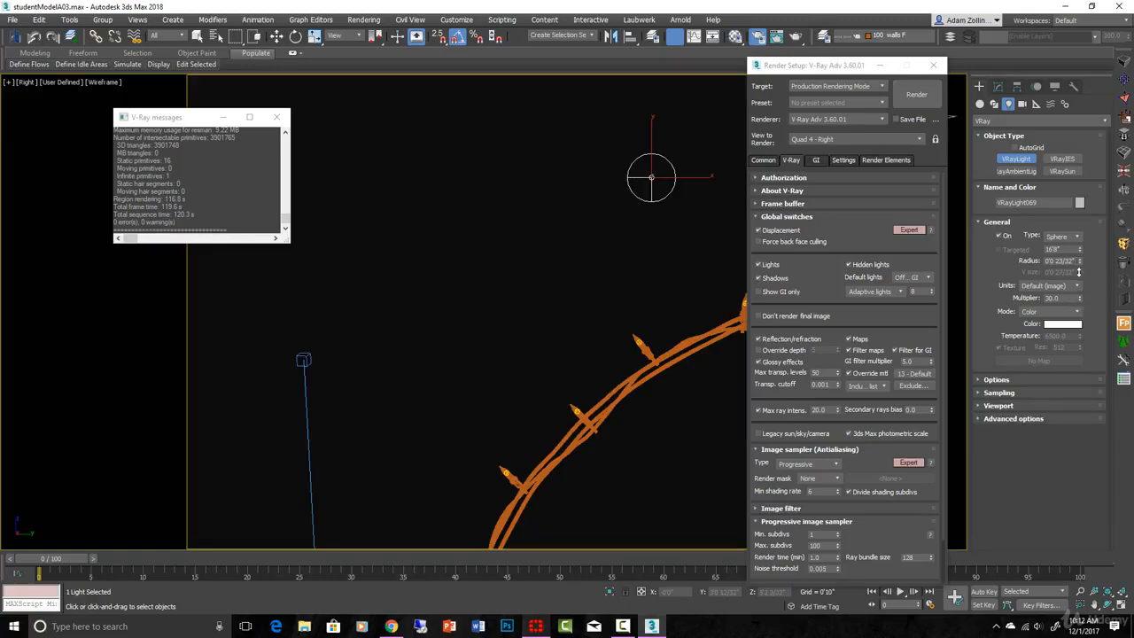
{"action": "left_click_drag", "start_coordinate": [1078, 272], "coordinate": [1078, 287]}
Step: Set the sphere light's color to a warm orange with hue 14, saturation 221 and value 255
{"action": "double_click", "coordinate": [1059, 298]}
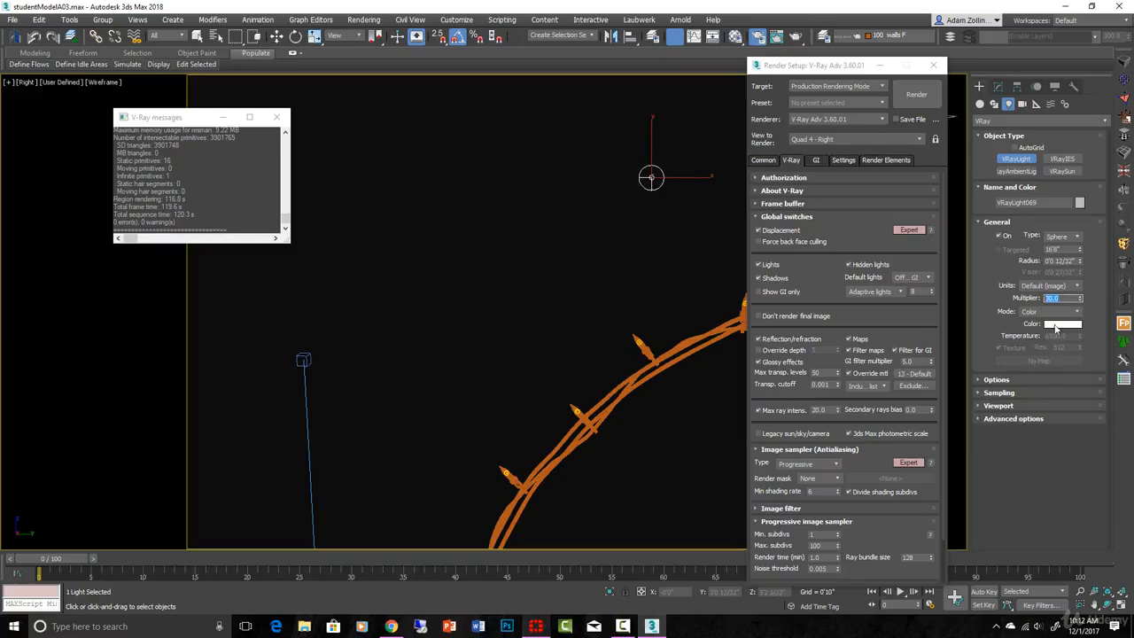
{"action": "left_click", "coordinate": [1055, 326]}
{"action": "left_click", "coordinate": [406, 126]}
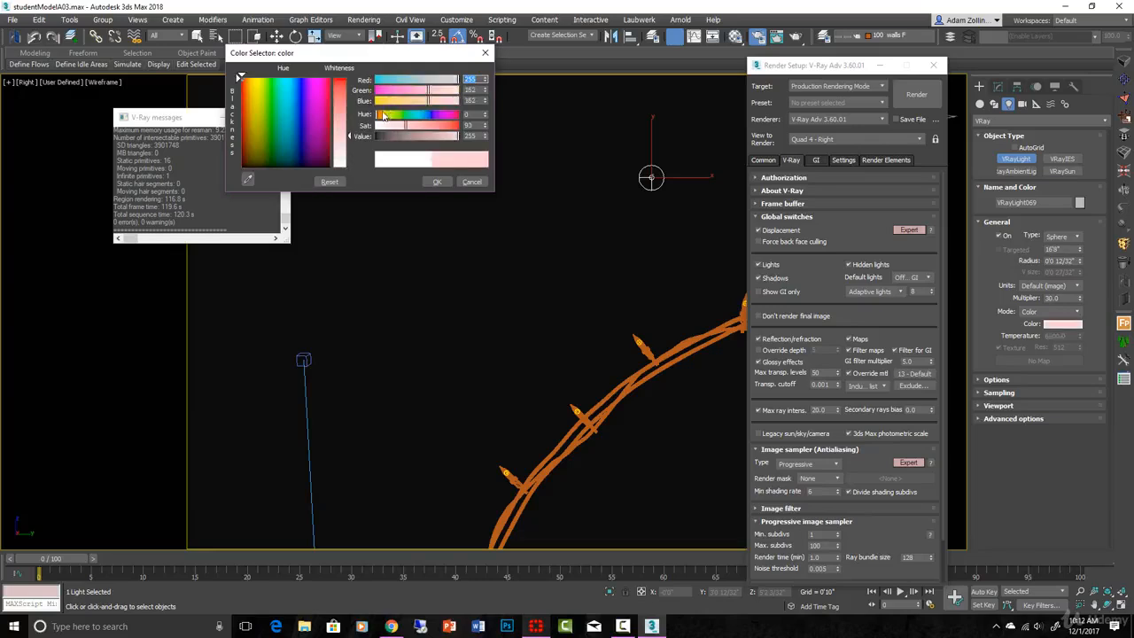
{"action": "left_click", "coordinate": [393, 101]}
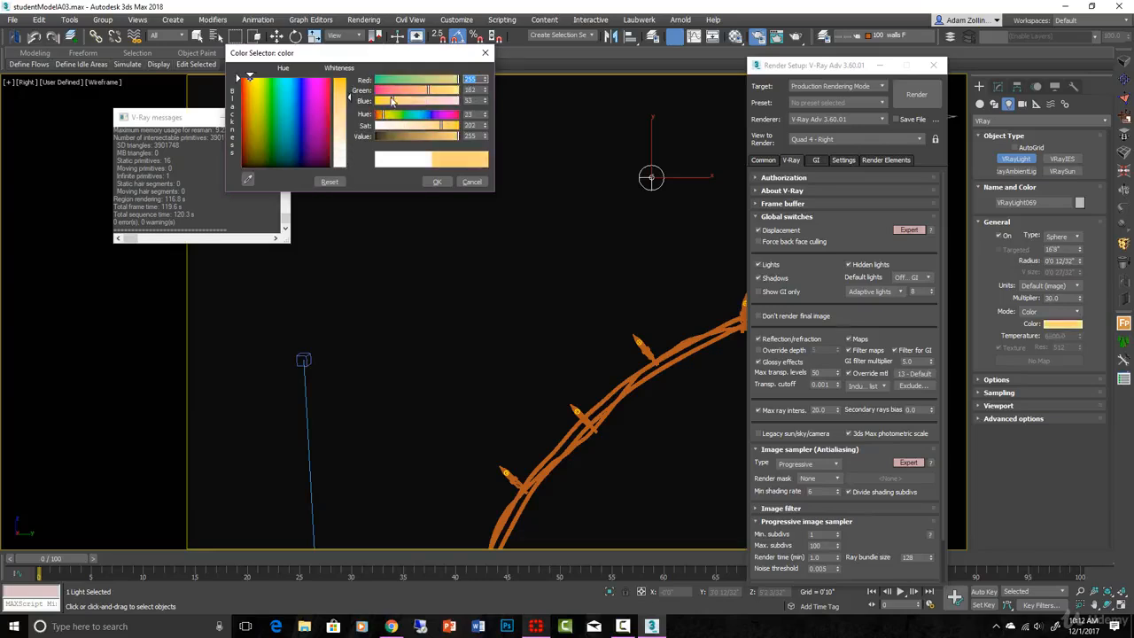
{"action": "left_click_drag", "start_coordinate": [392, 101], "coordinate": [387, 101]}
{"action": "left_click", "coordinate": [379, 116]}
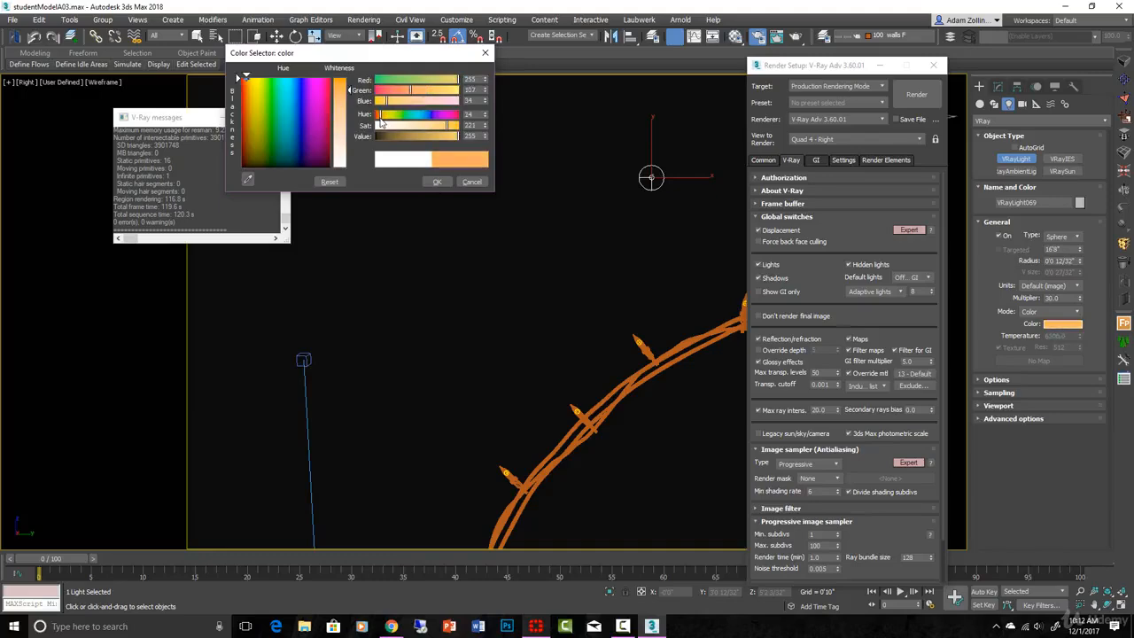
{"action": "left_click", "coordinate": [439, 182]}
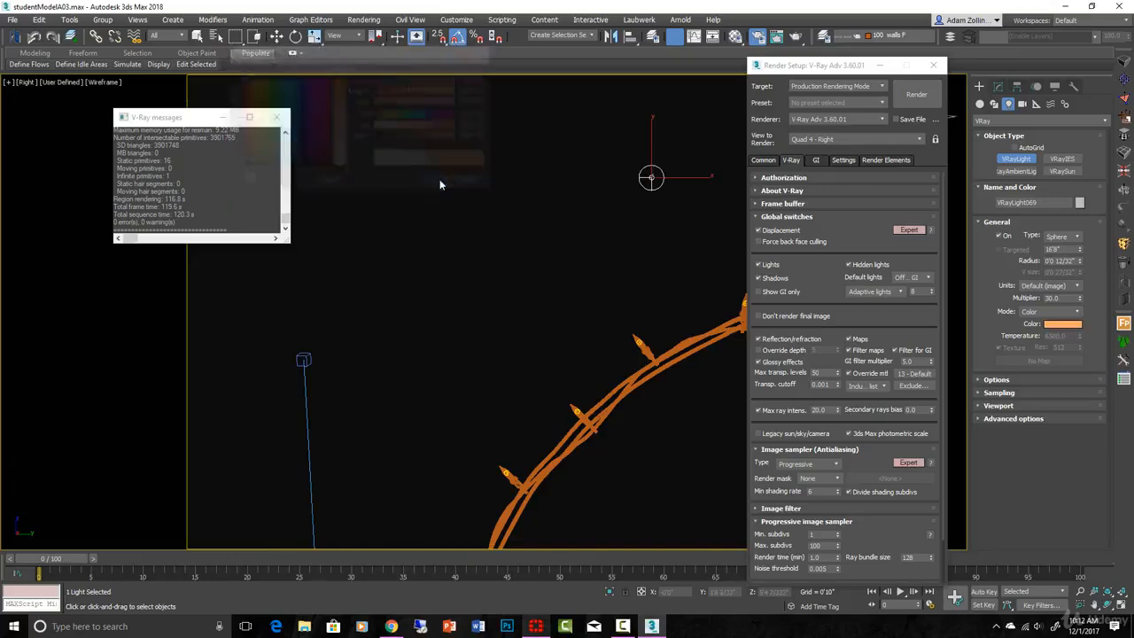
Step: Expand the new sphere light's options and examine them alongside the string lights and candles
{"action": "scroll", "coordinate": [688, 309], "scroll_direction": "down", "scroll_amount": 4}
{"action": "scroll", "coordinate": [617, 339], "scroll_direction": "down", "scroll_amount": 2}
{"action": "middle_click_drag", "start_coordinate": [618, 339], "coordinate": [478, 245]}
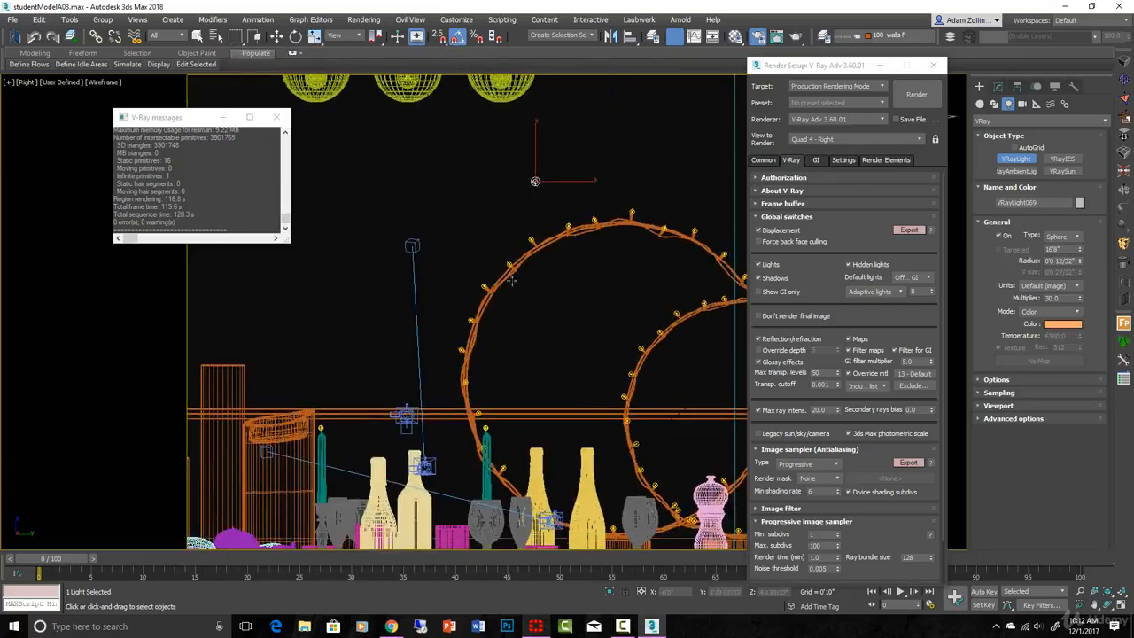
{"action": "middle_click_drag", "start_coordinate": [587, 349], "coordinate": [560, 302]}
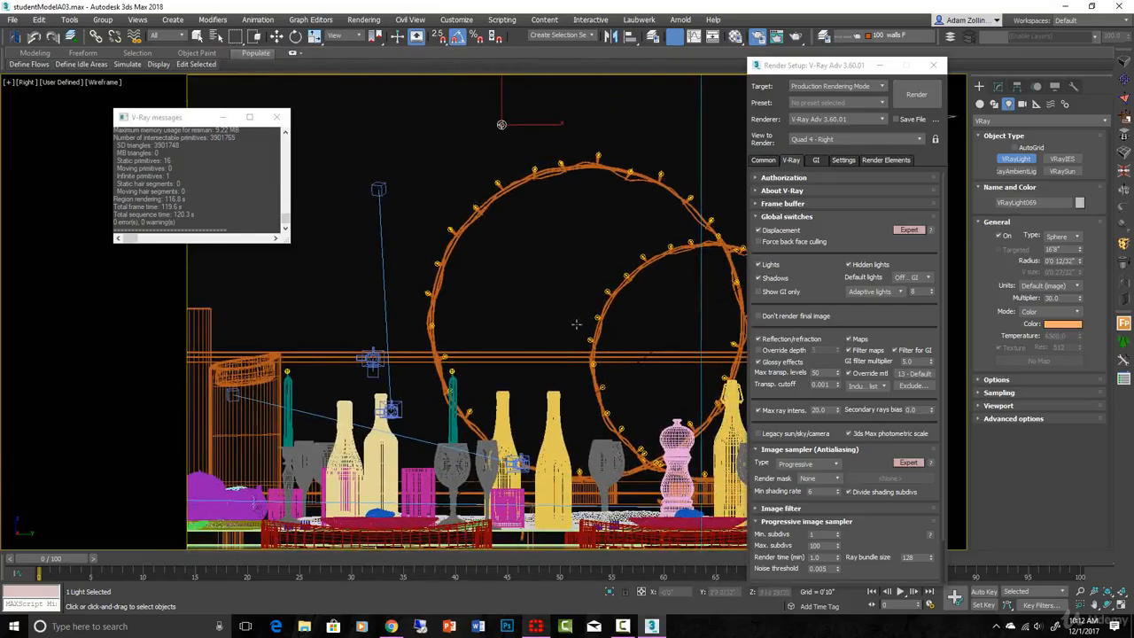
{"action": "left_click", "coordinate": [995, 379]}
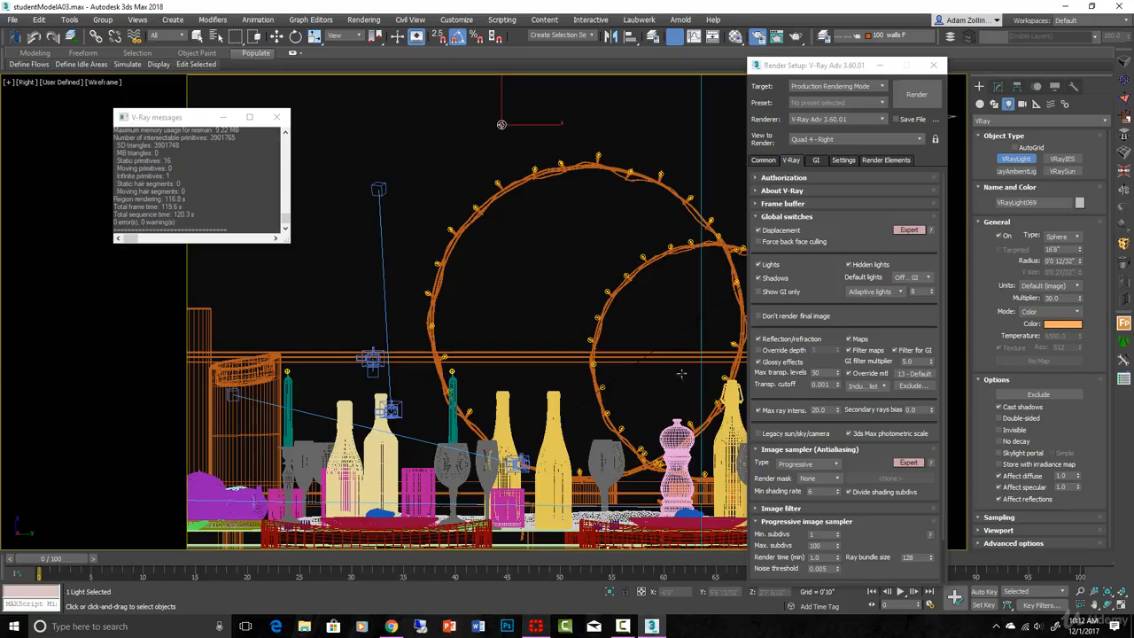
{"action": "scroll", "coordinate": [451, 376], "scroll_direction": "up", "scroll_amount": 5}
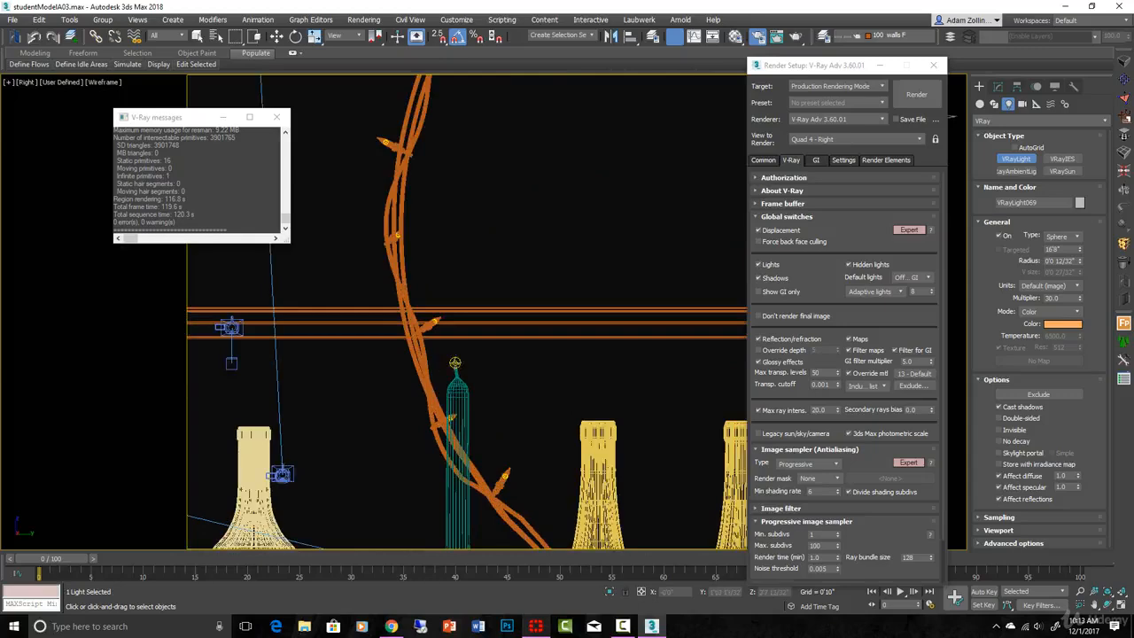
{"action": "scroll", "coordinate": [590, 306], "scroll_direction": "down", "scroll_amount": 4}
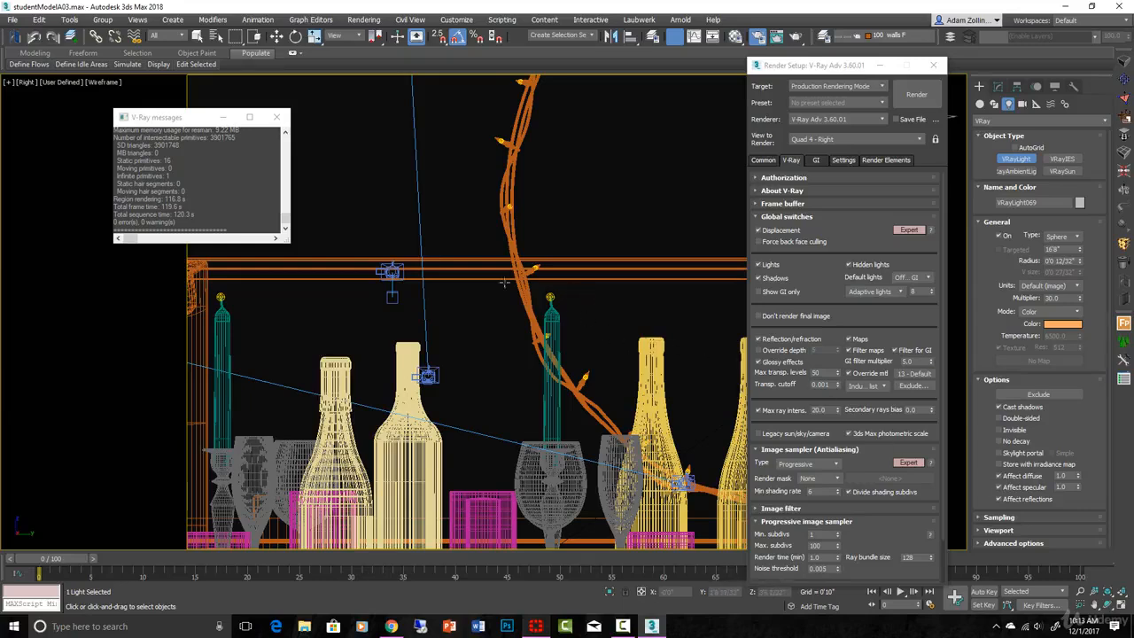
Step: Select the V-Ray sphere light at the green candle's wick and examine its parameters, including the Invisible option
{"action": "left_click", "coordinate": [551, 300]}
{"action": "scroll", "coordinate": [556, 301], "scroll_direction": "up", "scroll_amount": 5}
{"action": "left_click", "coordinate": [558, 299]}
{"action": "left_click", "coordinate": [998, 86]}
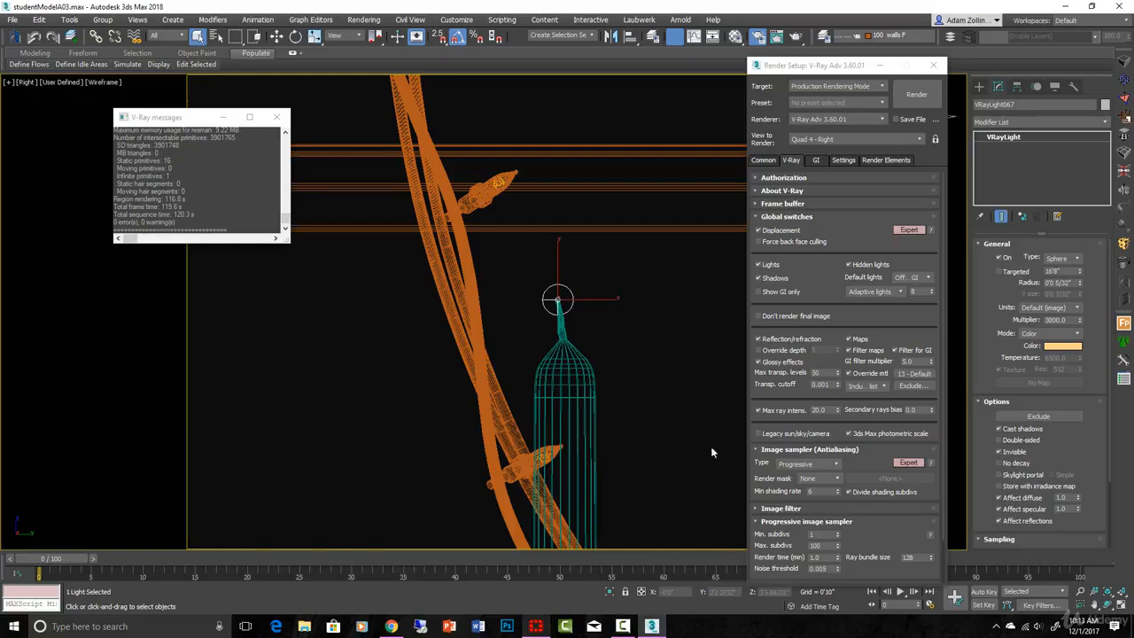
{"action": "scroll", "coordinate": [711, 453], "scroll_direction": "down", "scroll_amount": 3}
{"action": "middle_click_drag", "start_coordinate": [655, 410], "coordinate": [582, 254]}
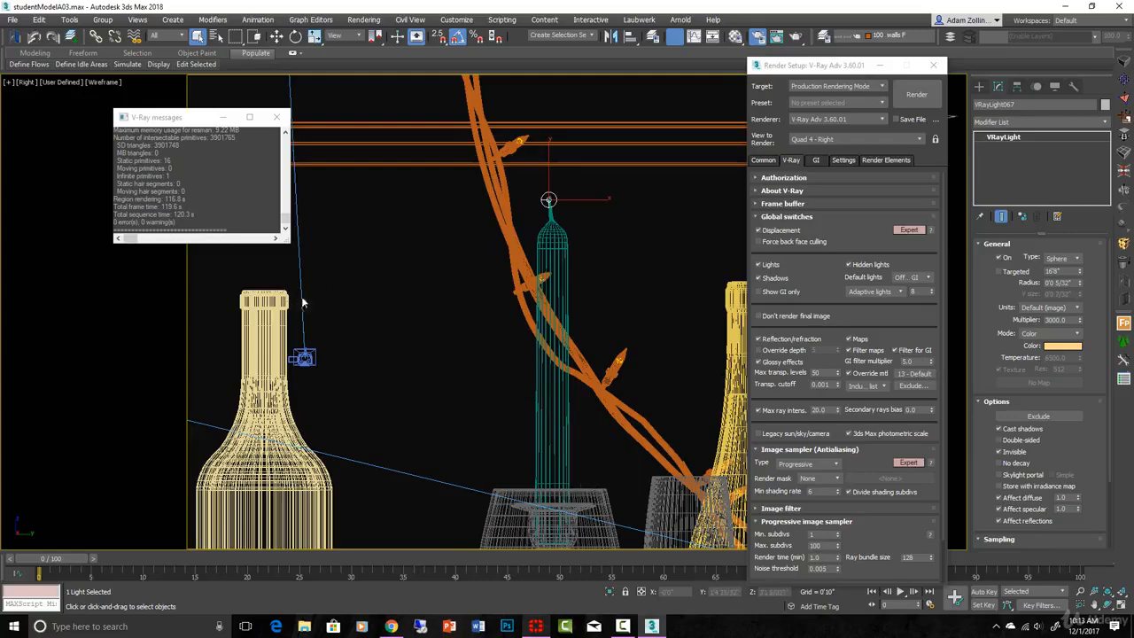
{"action": "scroll", "coordinate": [633, 254], "scroll_direction": "down", "scroll_amount": 4}
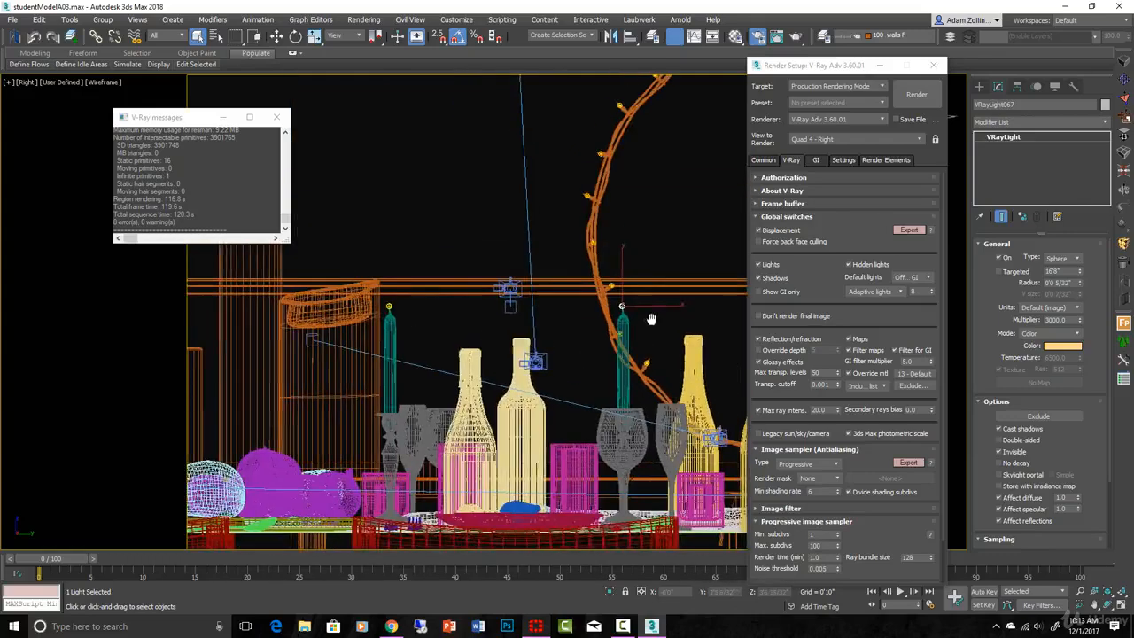
Step: Select the lights group at a hanging globe bulb of the chandelier
{"action": "middle_click_drag", "start_coordinate": [641, 227], "coordinate": [551, 548]}
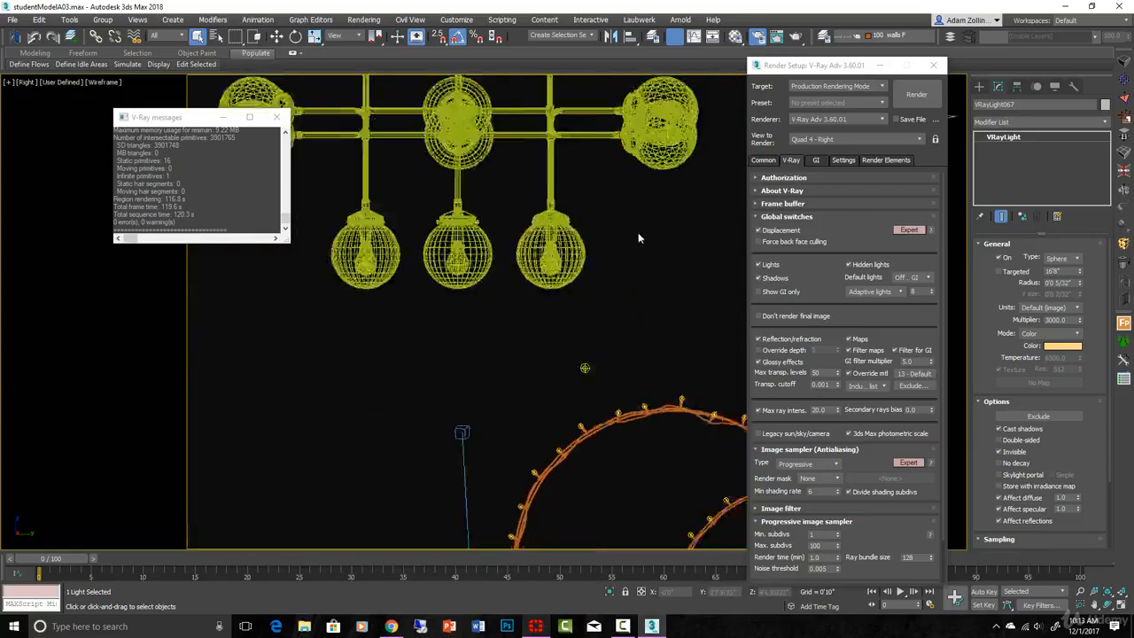
{"action": "scroll", "coordinate": [638, 232], "scroll_direction": "up", "scroll_amount": 3}
{"action": "scroll", "coordinate": [542, 325], "scroll_direction": "up", "scroll_amount": 2}
{"action": "left_click", "coordinate": [542, 325]}
{"action": "scroll", "coordinate": [439, 267], "scroll_direction": "up", "scroll_amount": 6}
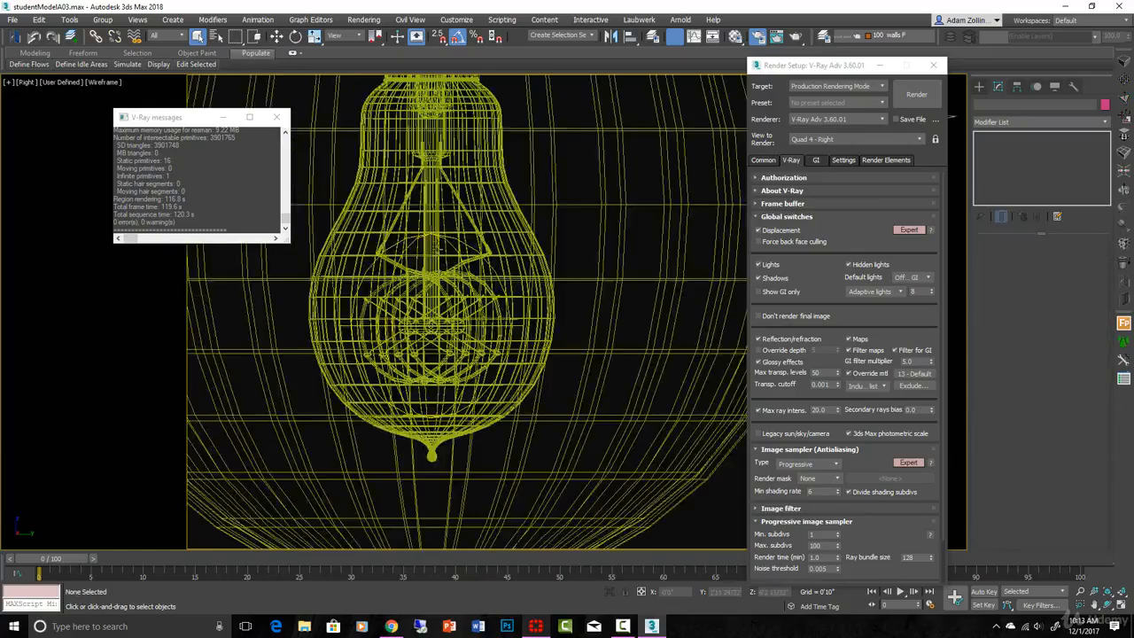
{"action": "key", "text": "F3"}
{"action": "key", "text": "F3"}
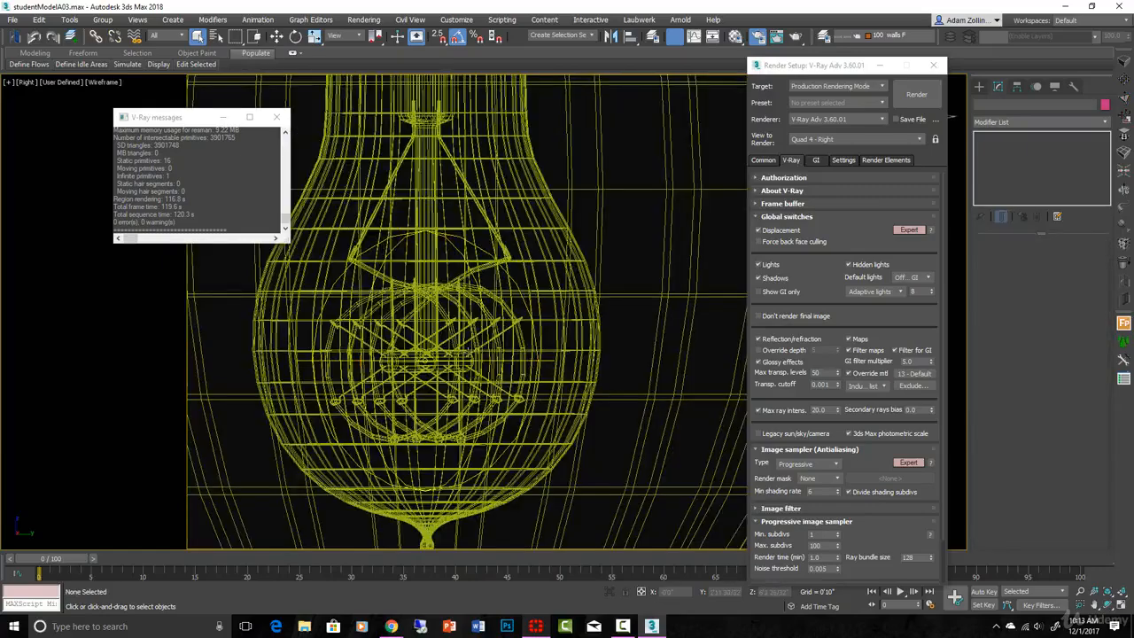
{"action": "left_click", "coordinate": [470, 337]}
{"action": "scroll", "coordinate": [469, 345], "scroll_direction": "down", "scroll_amount": 2}
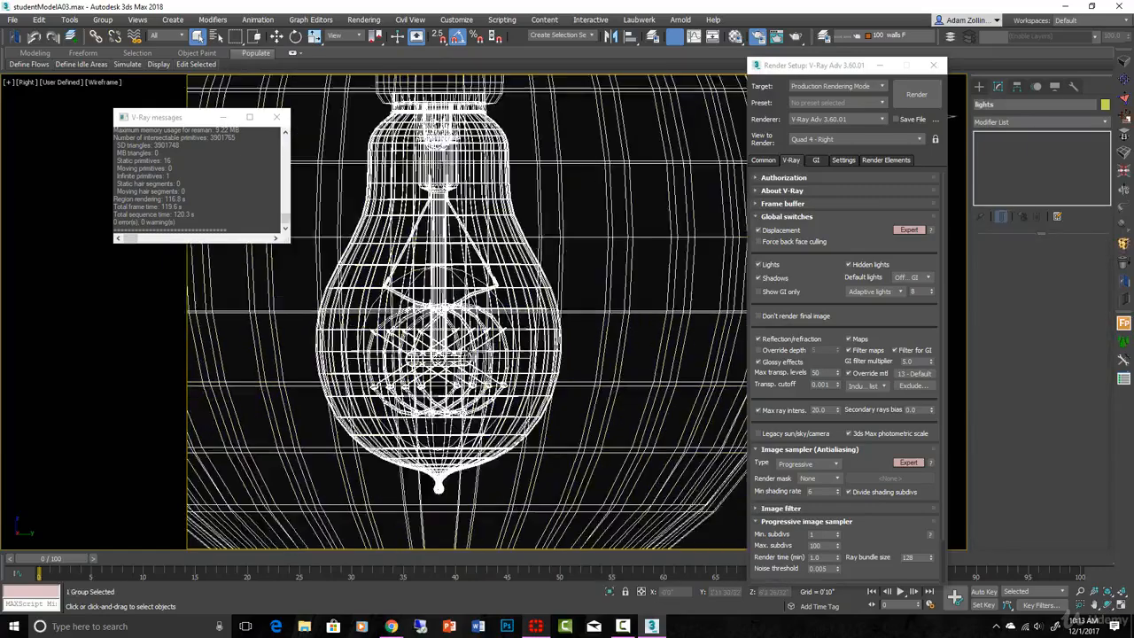
Step: Isolate the lights group and display it shaded in an angled orthographic view at a bulb's filament
{"action": "key", "text": "alt+q"}
{"action": "key", "text": "t"}
{"action": "middle_click_drag", "start_coordinate": [545, 452], "coordinate": [516, 404], "text": "alt"}
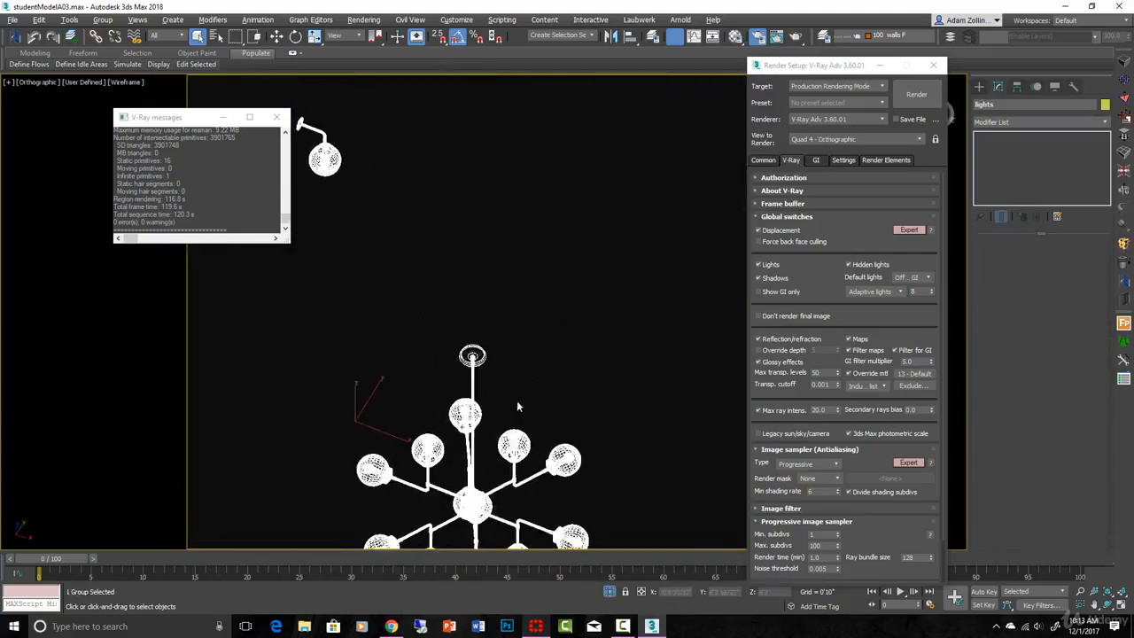
{"action": "key", "text": "F3"}
{"action": "scroll", "coordinate": [507, 429], "scroll_direction": "up", "scroll_amount": 5}
{"action": "key", "text": "z"}
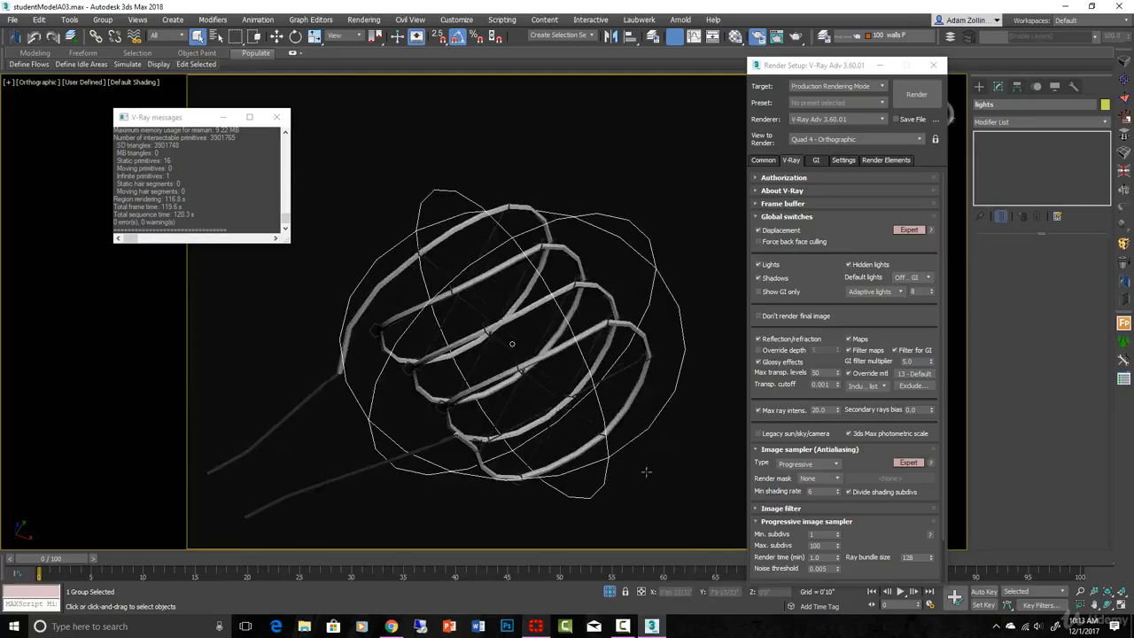
Step: Turn on edged faces and examine the bulb's glass, filament and surrounding globe
{"action": "scroll", "coordinate": [489, 315], "scroll_direction": "down", "scroll_amount": 8}
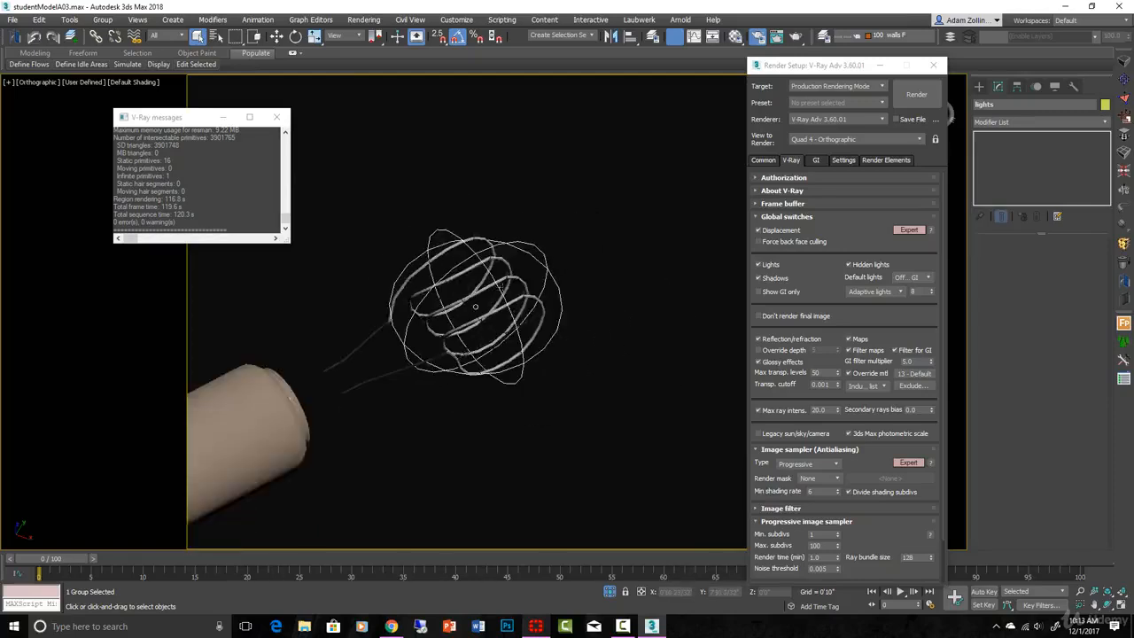
{"action": "scroll", "coordinate": [481, 315], "scroll_direction": "up", "scroll_amount": 10}
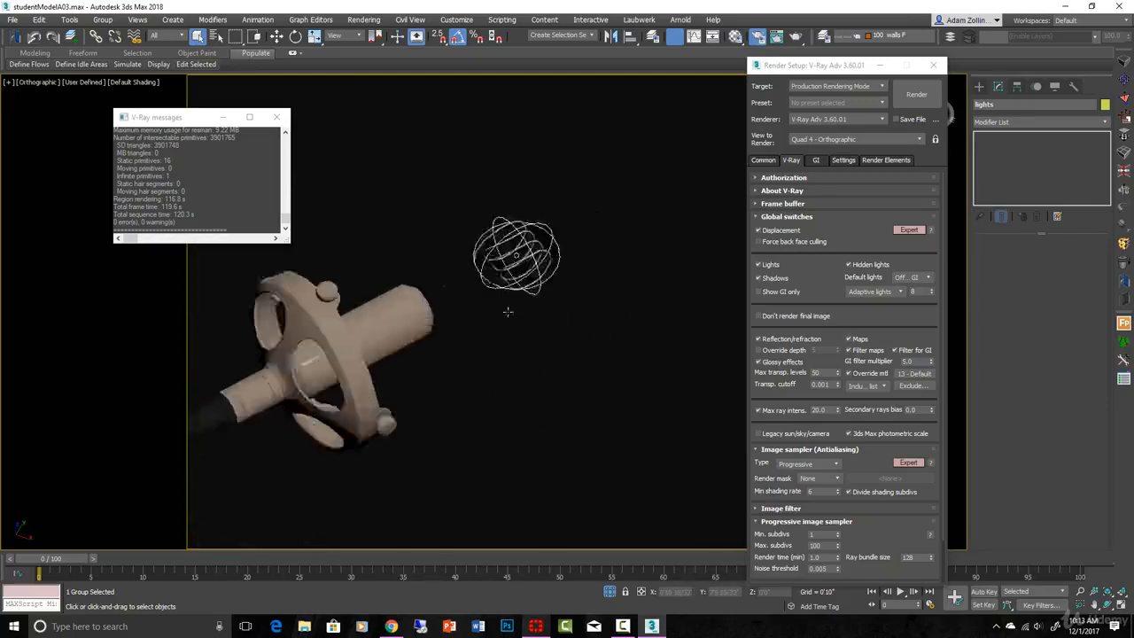
{"action": "key", "text": "F4"}
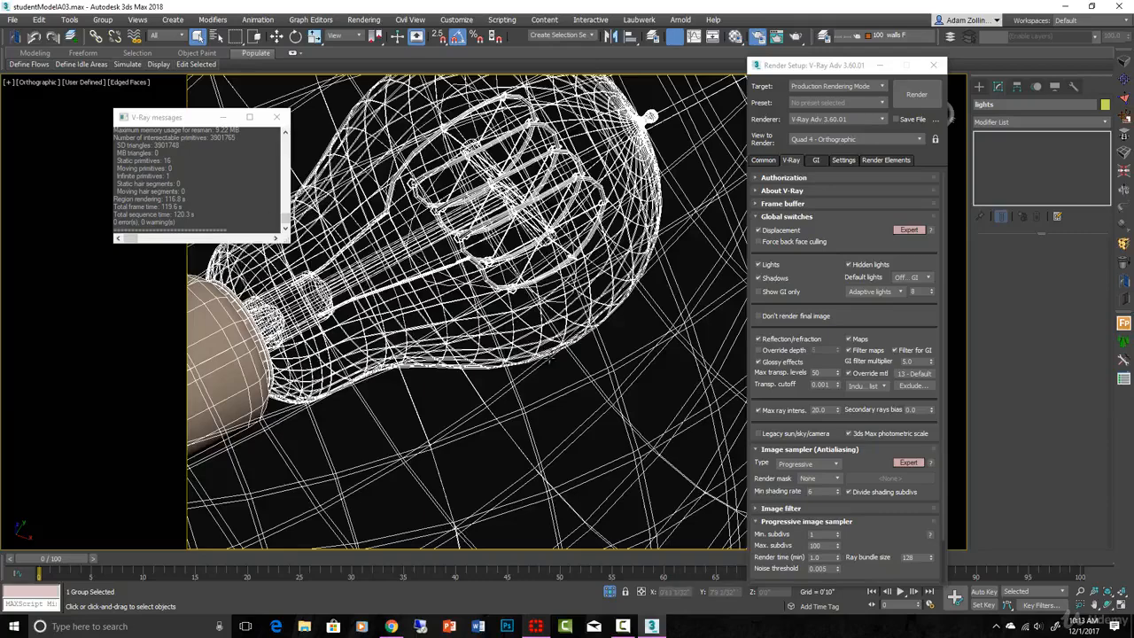
{"action": "scroll", "coordinate": [550, 359], "scroll_direction": "down", "scroll_amount": 6}
{"action": "scroll", "coordinate": [526, 328], "scroll_direction": "up", "scroll_amount": 6}
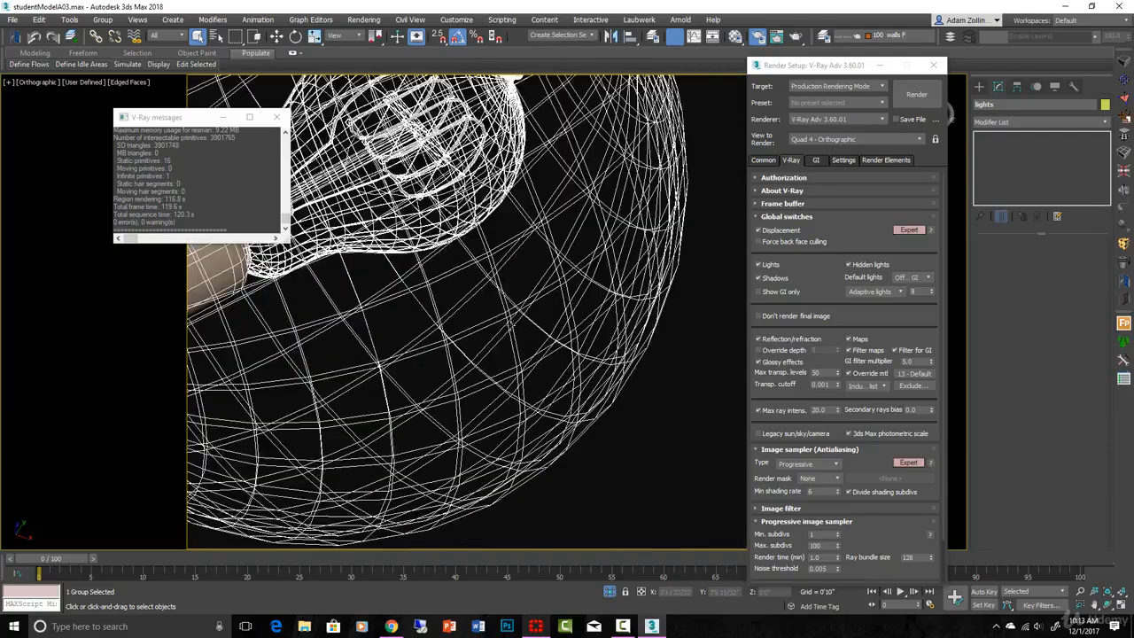
{"action": "scroll", "coordinate": [547, 331], "scroll_direction": "down", "scroll_amount": 3}
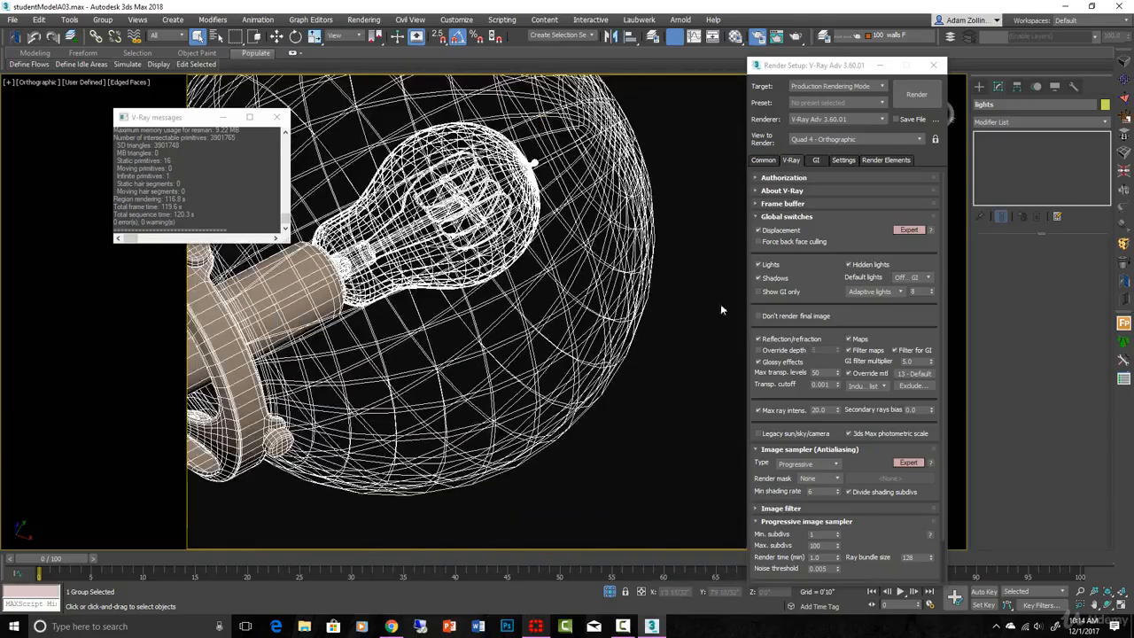
Step: Inspect the Affect shadows option of the glassWindow material, and close the material editor
{"action": "left_click", "coordinate": [735, 37]}
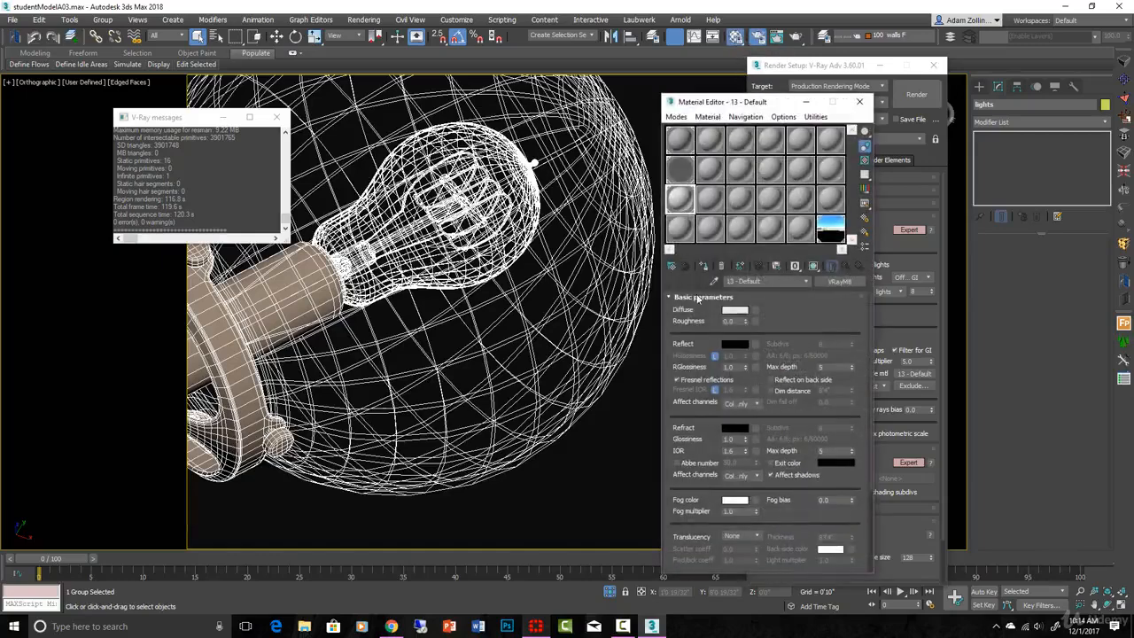
{"action": "left_click", "coordinate": [680, 172]}
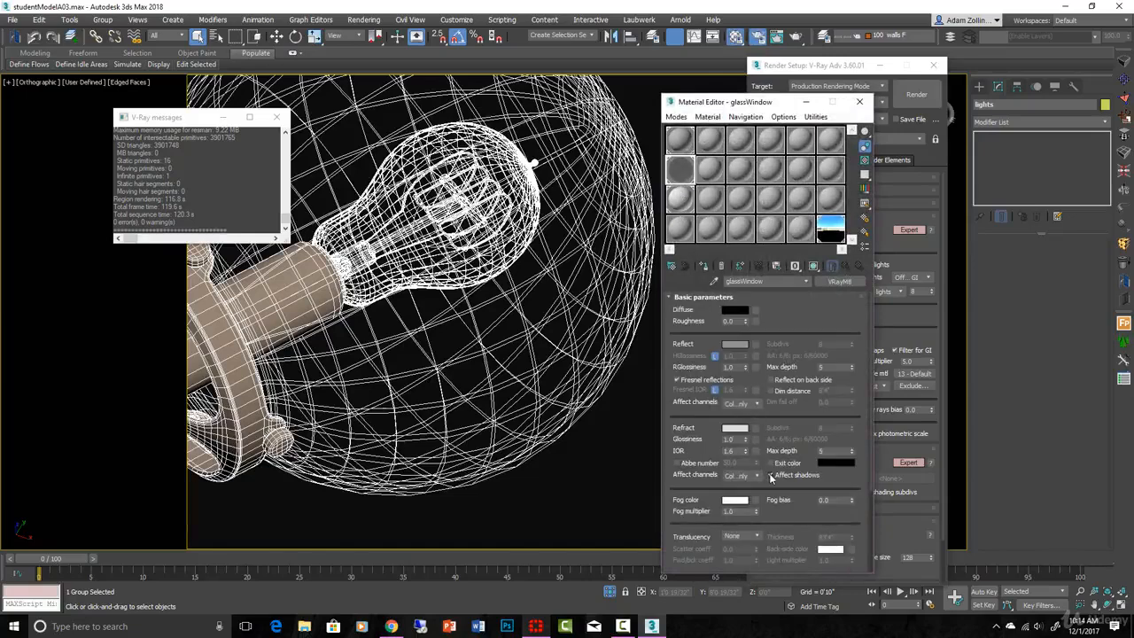
{"action": "left_click", "coordinate": [770, 476]}
{"action": "left_click", "coordinate": [860, 105]}
Step: Examine the bulb filament up close, lock the selection of the lights group, and view the whole chandelier
{"action": "scroll", "coordinate": [523, 172], "scroll_direction": "up", "scroll_amount": 5}
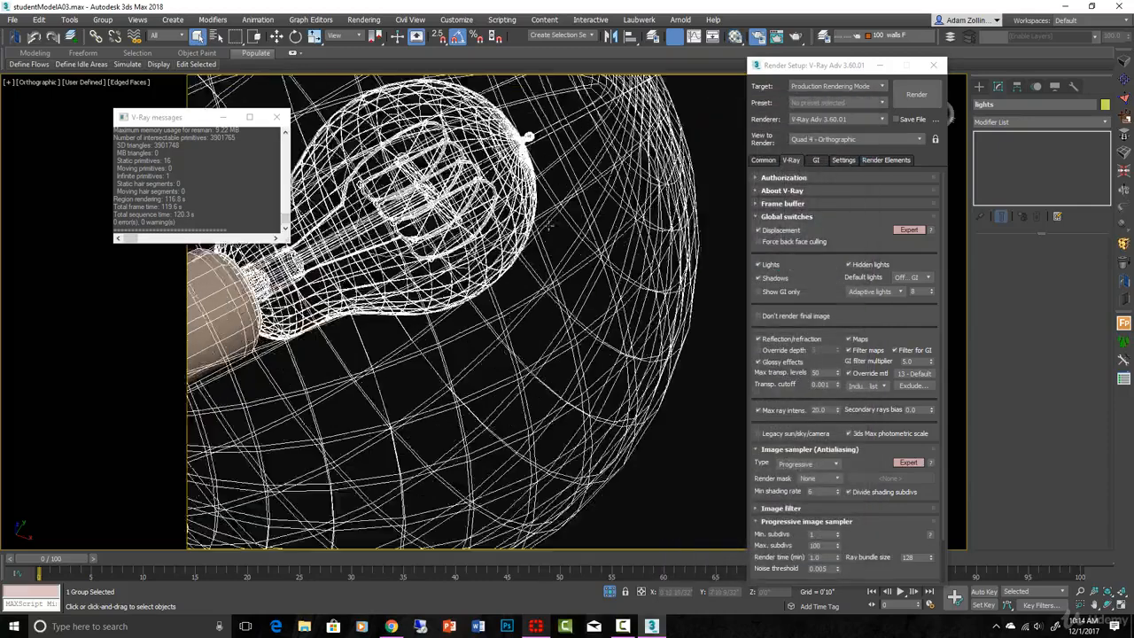
{"action": "right_click", "coordinate": [711, 260]}
{"action": "left_click", "coordinate": [697, 240]}
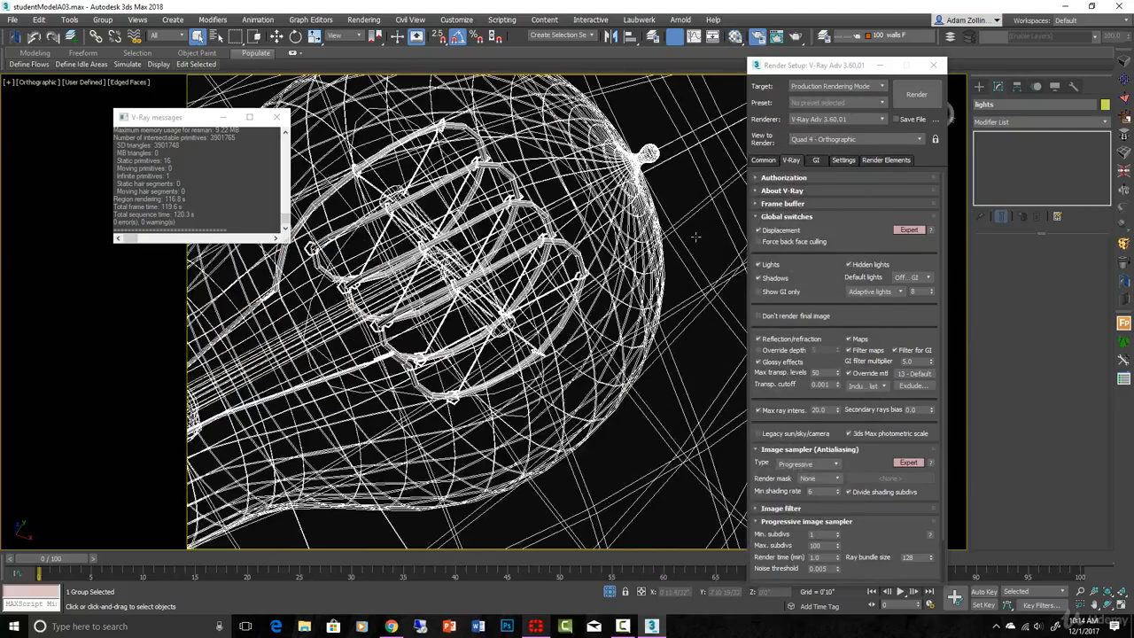
{"action": "key", "text": "space"}
{"action": "key", "text": "z"}
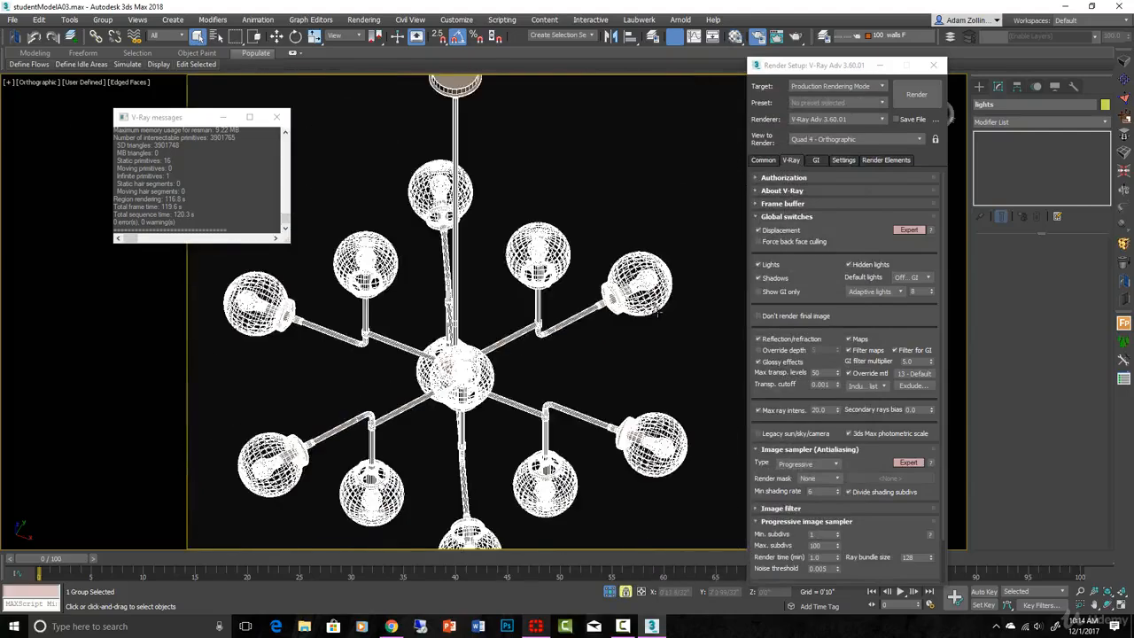
Step: Release the locked selection of the lights group, zoom in on a bulb and hide all geometry except its light sphere
{"action": "left_click", "coordinate": [652, 340]}
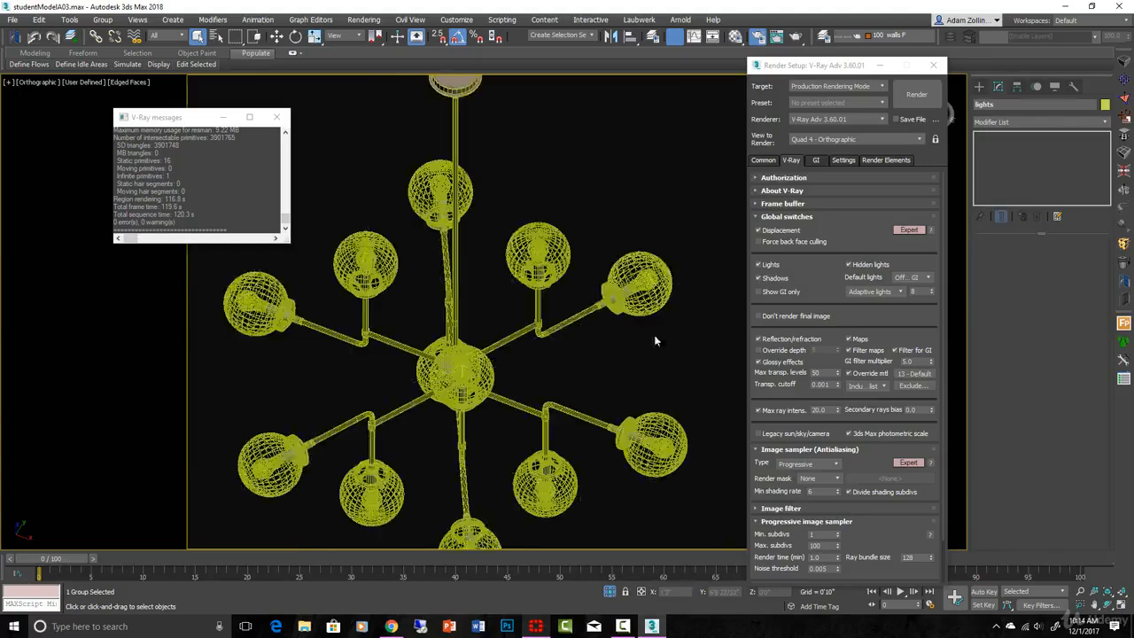
{"action": "scroll", "coordinate": [651, 271], "scroll_direction": "up", "scroll_amount": 4}
{"action": "scroll", "coordinate": [597, 316], "scroll_direction": "up", "scroll_amount": 4}
{"action": "key", "text": "shift+g"}
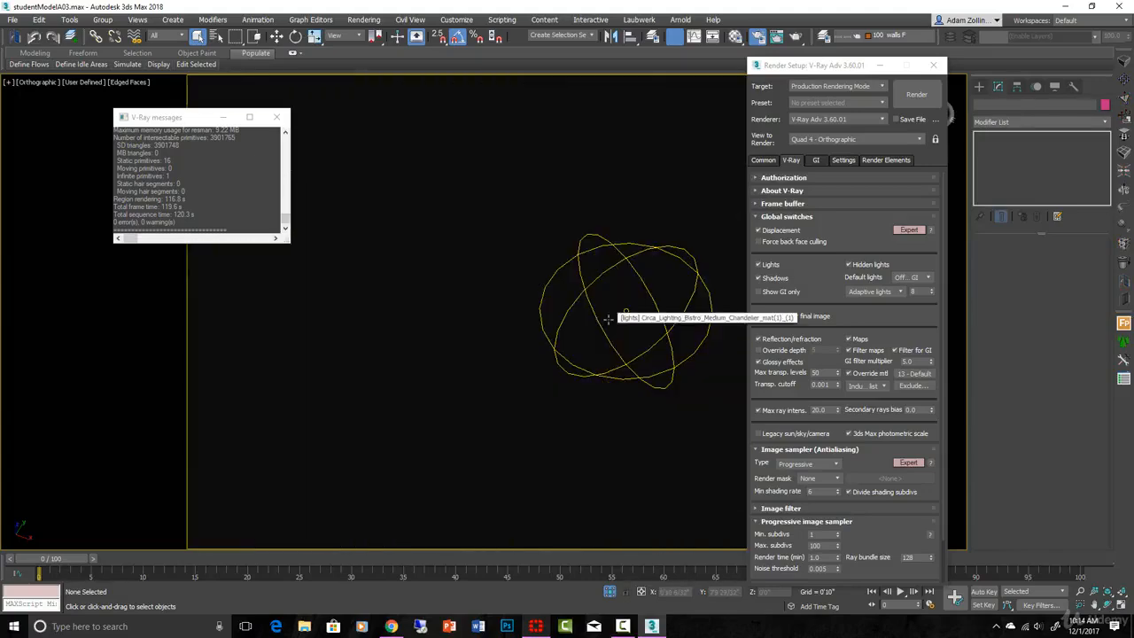
Step: Open the lights group, select the V-Ray sphere light inside the bulb and inspect its multiplier
{"action": "left_click", "coordinate": [625, 310]}
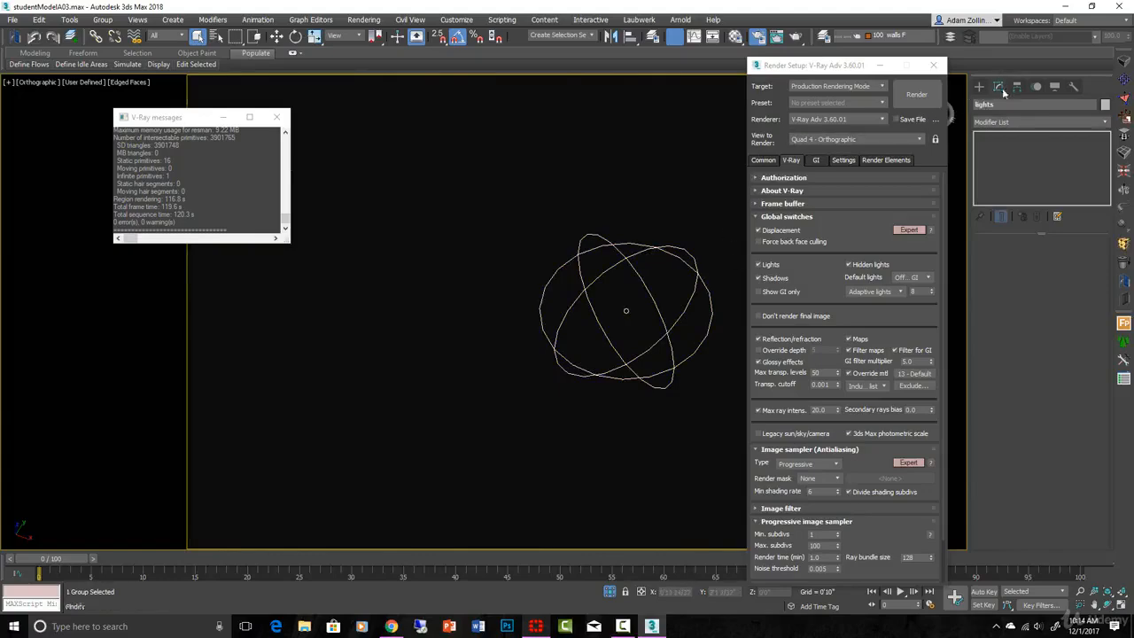
{"action": "left_click", "coordinate": [1128, 281]}
{"action": "left_click", "coordinate": [653, 301]}
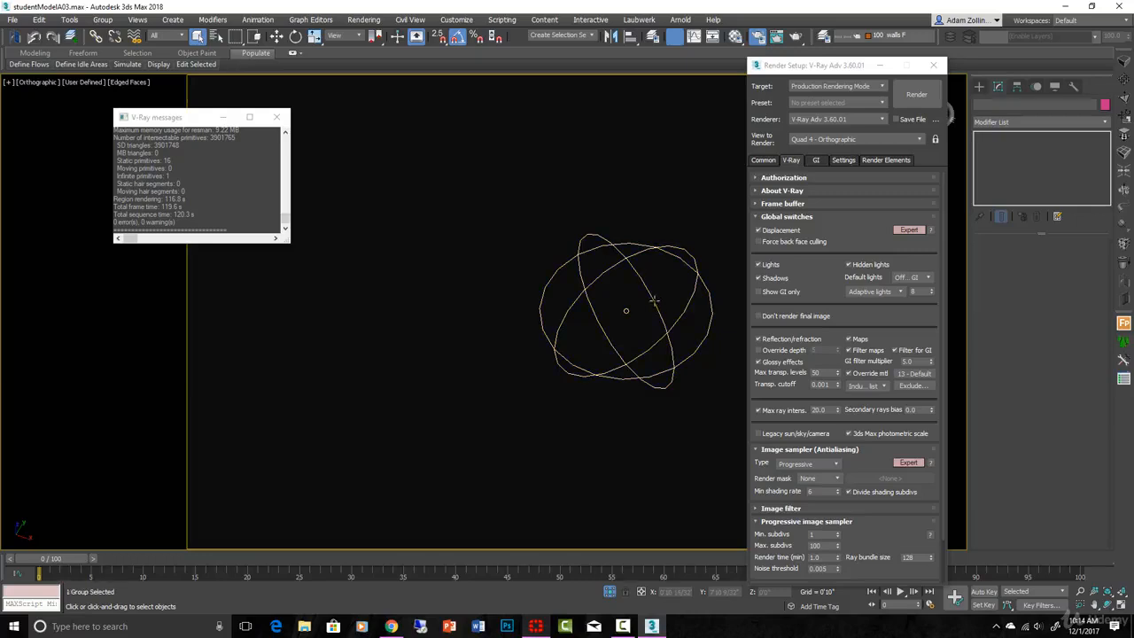
{"action": "left_click", "coordinate": [1128, 282]}
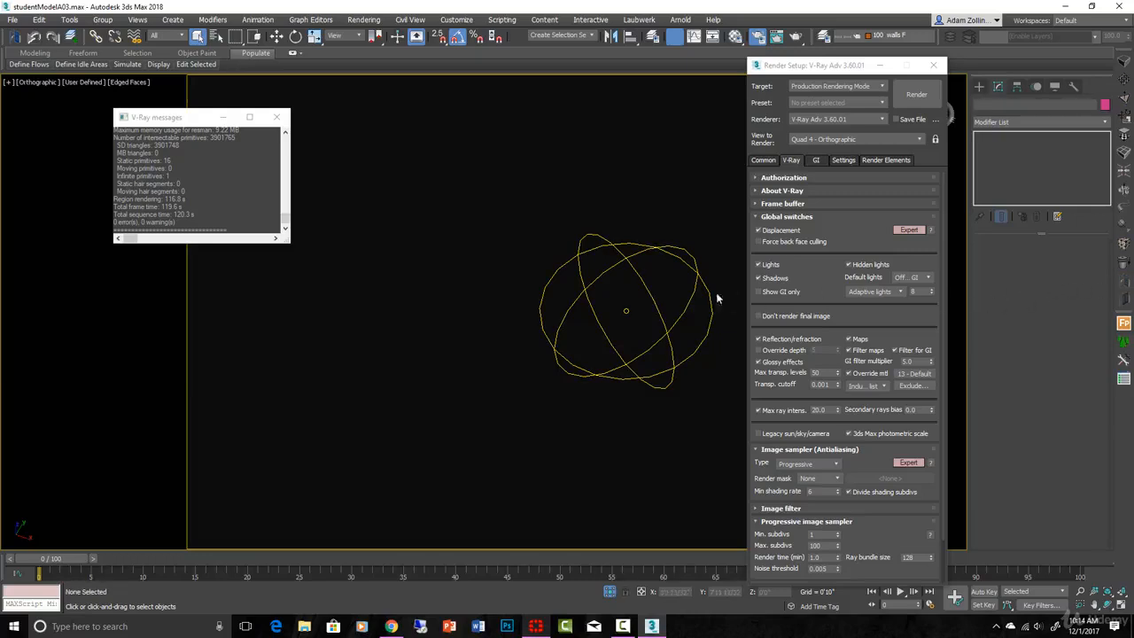
{"action": "left_click", "coordinate": [654, 302]}
{"action": "left_click", "coordinate": [1127, 282]}
{"action": "left_click", "coordinate": [659, 298]}
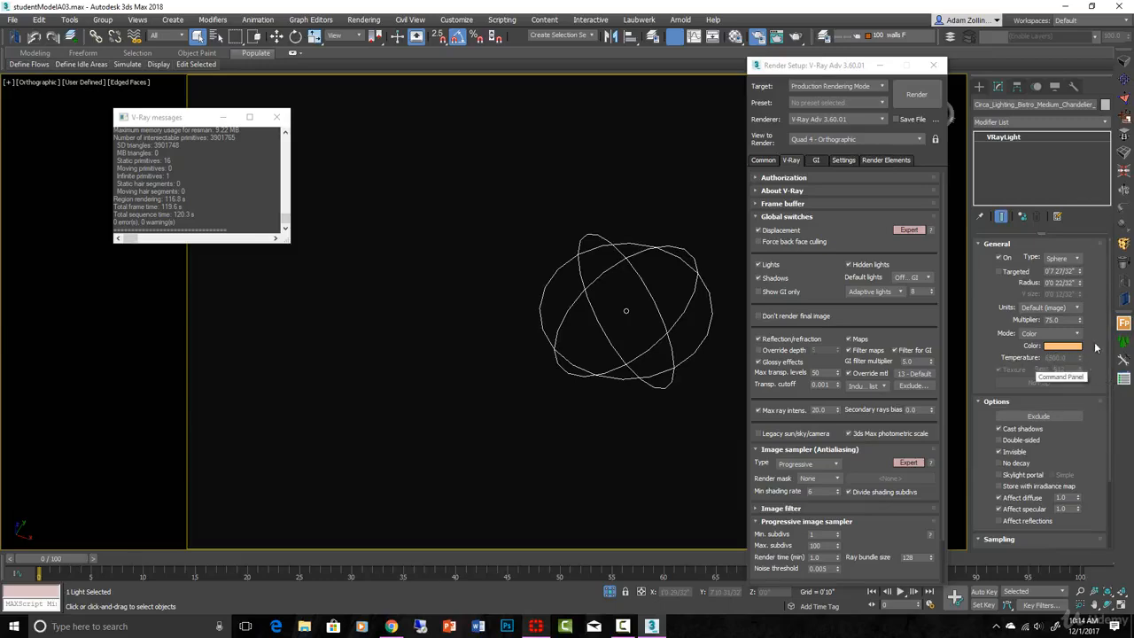
{"action": "double_click", "coordinate": [1053, 320]}
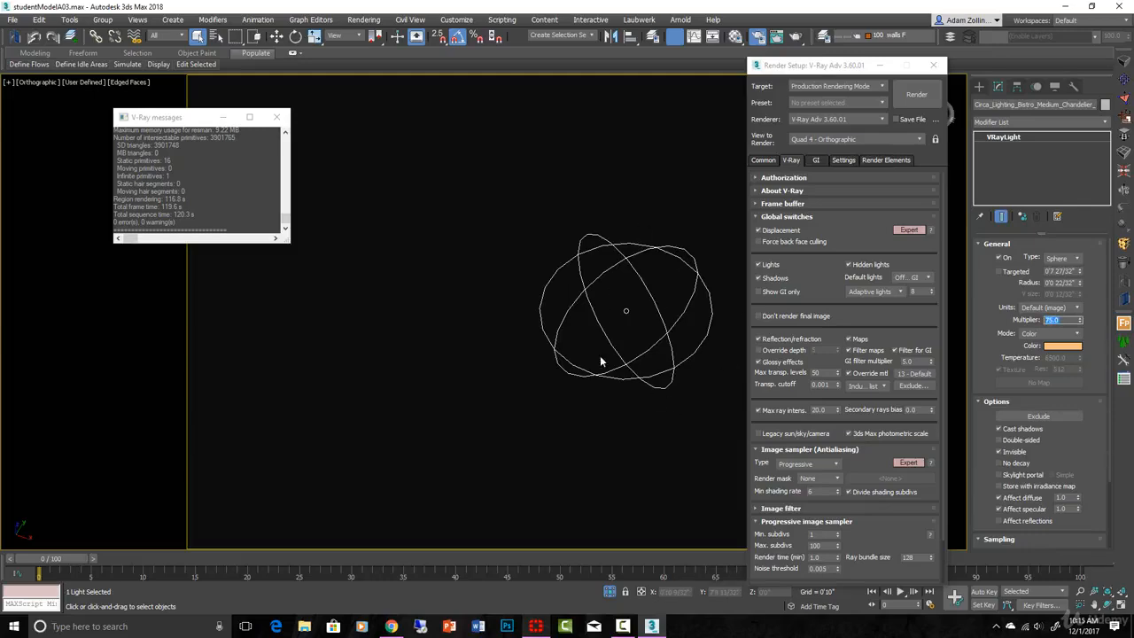
Step: End the isolation, display the geometry again and view the whole room through PhysCamera001
{"action": "scroll", "coordinate": [606, 350], "scroll_direction": "down", "scroll_amount": 2}
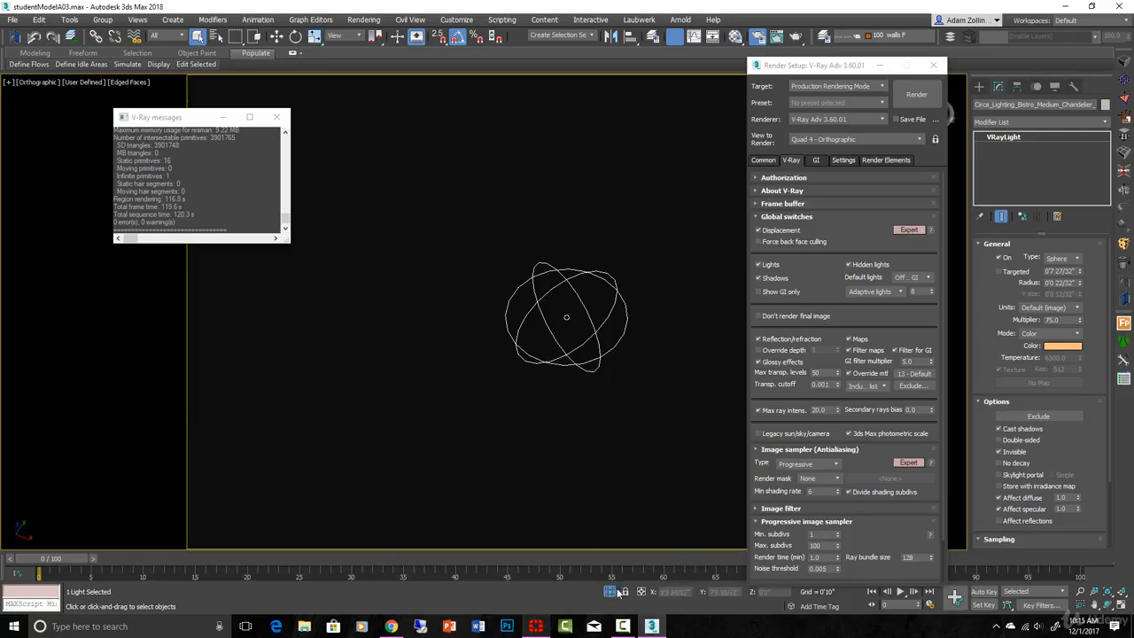
{"action": "scroll", "coordinate": [596, 337], "scroll_direction": "up", "scroll_amount": 2}
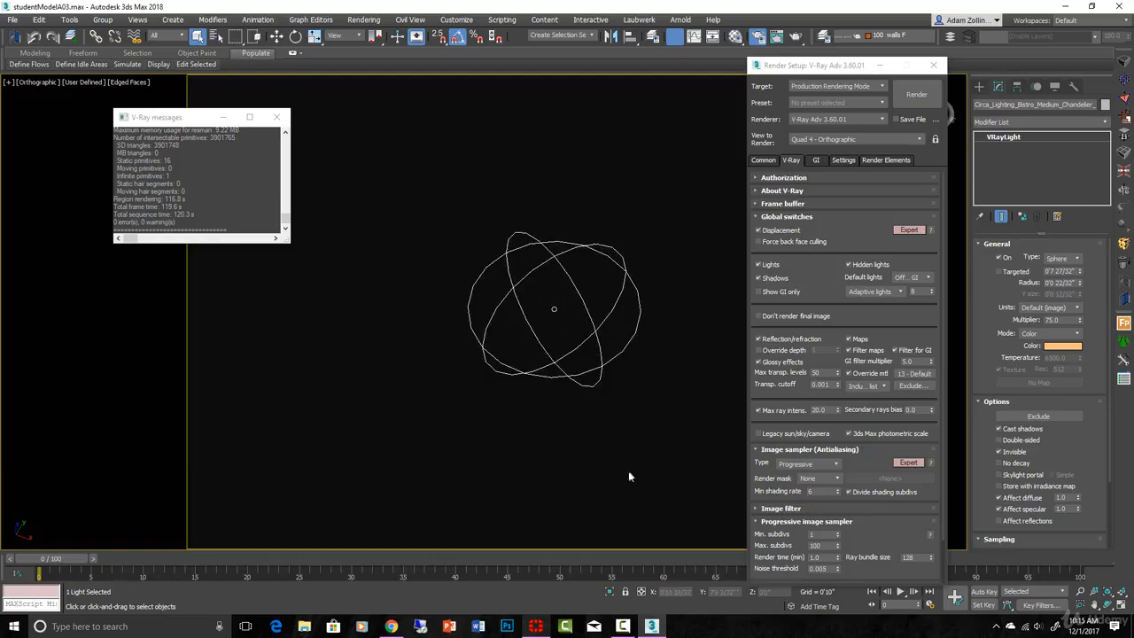
{"action": "left_click", "coordinate": [620, 591]}
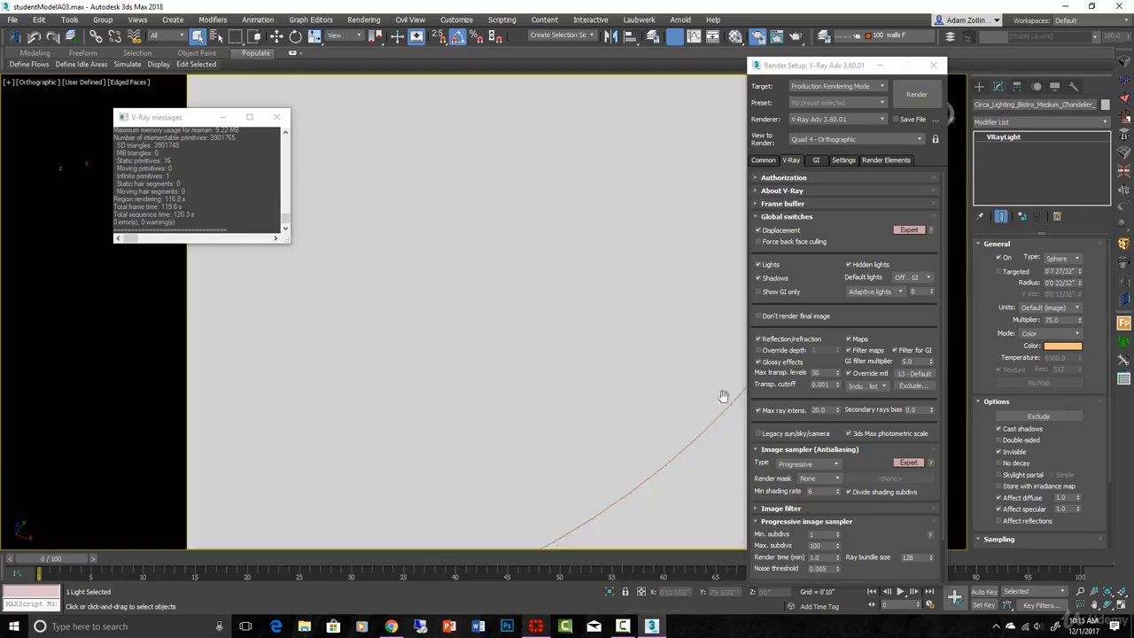
{"action": "key", "text": "c"}
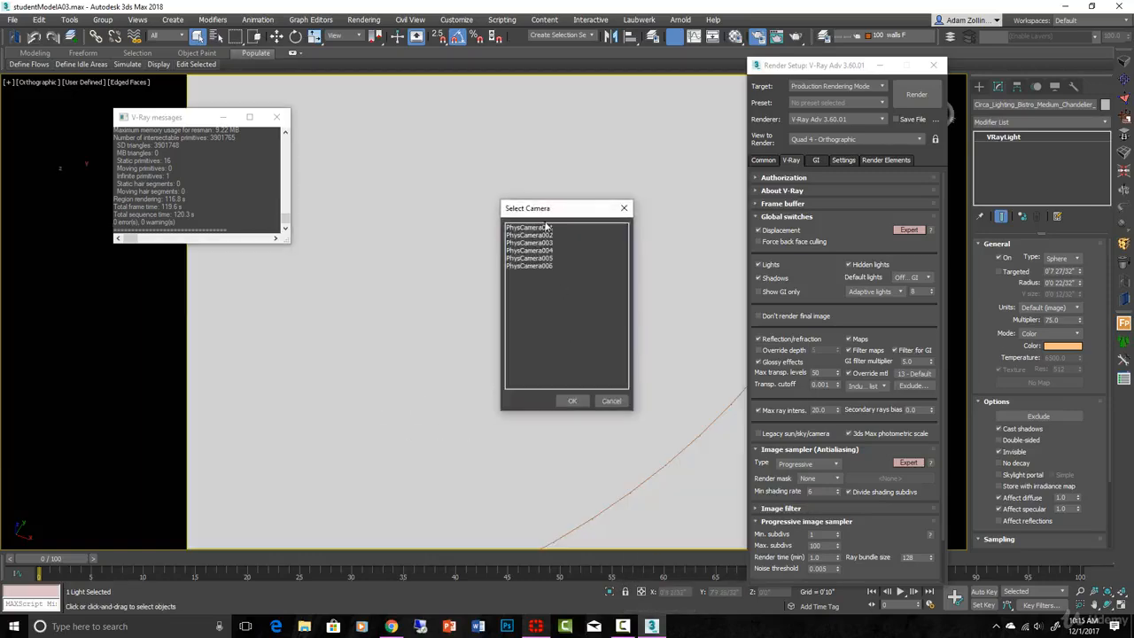
{"action": "left_click", "coordinate": [572, 400]}
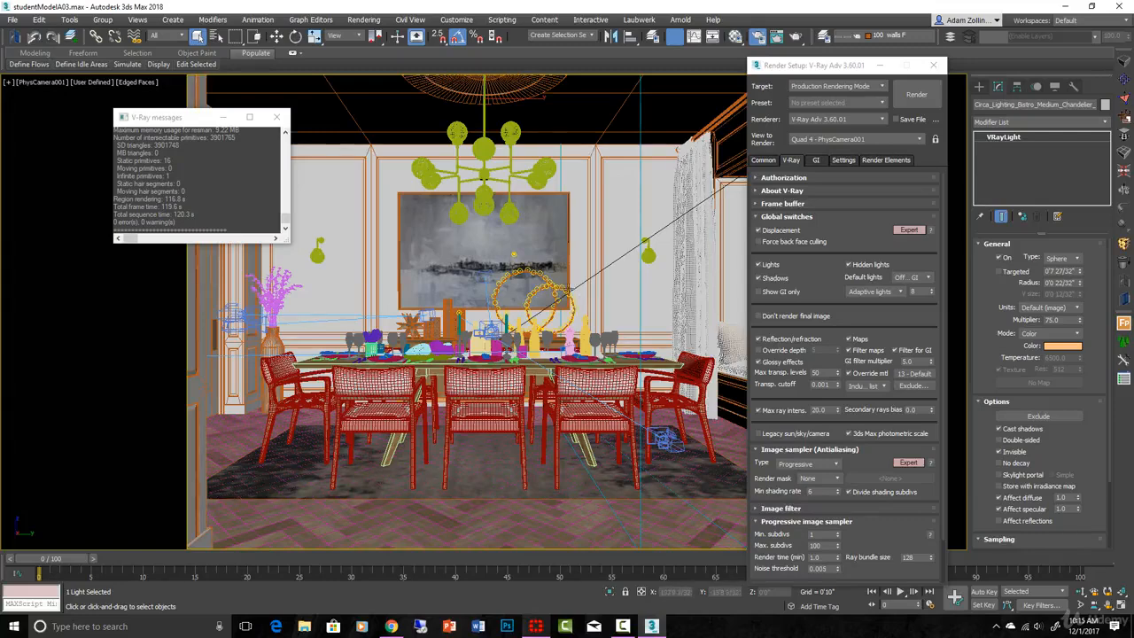
Step: Inspect the wall side of the room and its beaded decor up close in a wireframe top view
{"action": "left_click", "coordinate": [514, 255]}
{"action": "key", "text": "t"}
{"action": "key", "text": "z"}
{"action": "key", "text": "F3"}
{"action": "scroll", "coordinate": [607, 328], "scroll_direction": "down", "scroll_amount": 3}
{"action": "scroll", "coordinate": [653, 292], "scroll_direction": "up", "scroll_amount": 8}
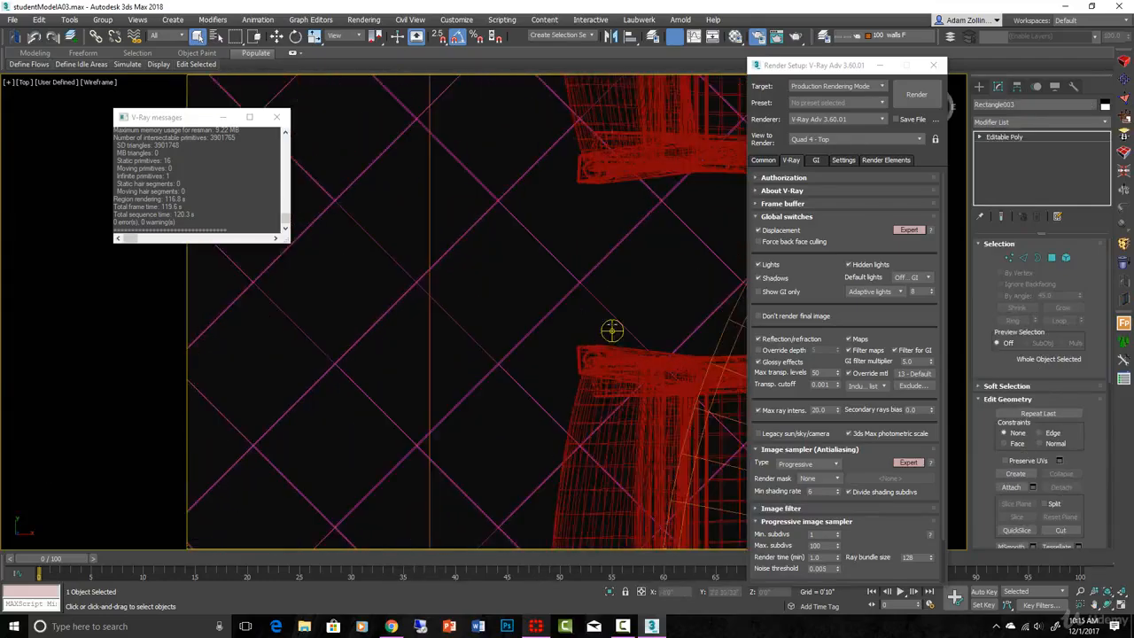
{"action": "left_click", "coordinate": [612, 330]}
{"action": "scroll", "coordinate": [612, 331], "scroll_direction": "down", "scroll_amount": 5}
{"action": "left_click", "coordinate": [589, 288]}
{"action": "scroll", "coordinate": [505, 266], "scroll_direction": "up", "scroll_amount": 8}
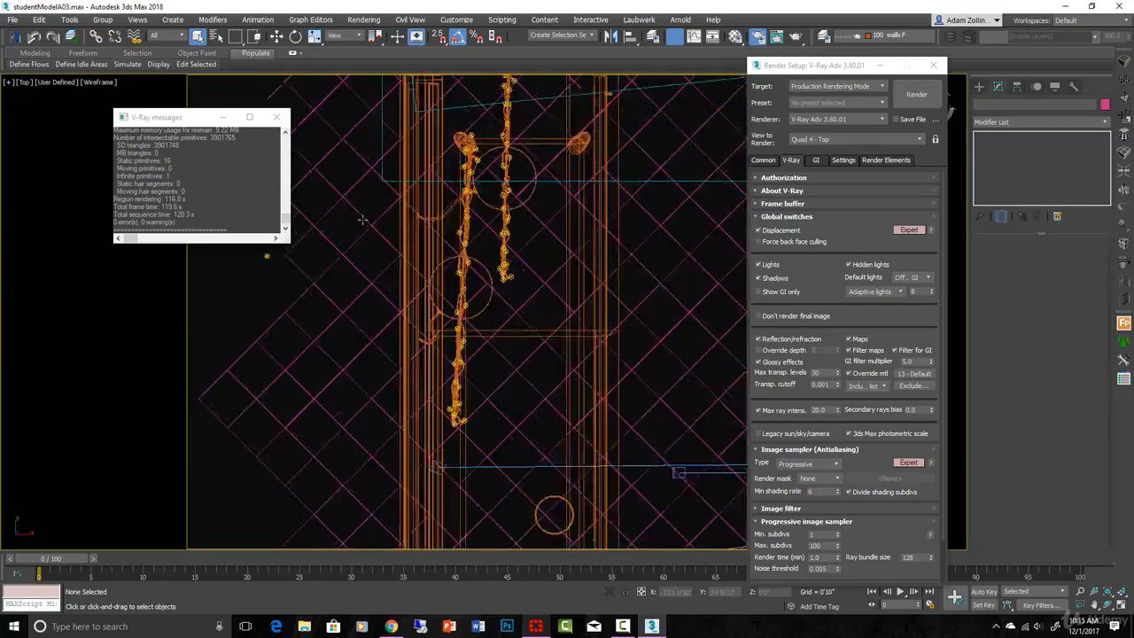
{"action": "scroll", "coordinate": [530, 183], "scroll_direction": "up", "scroll_amount": 8}
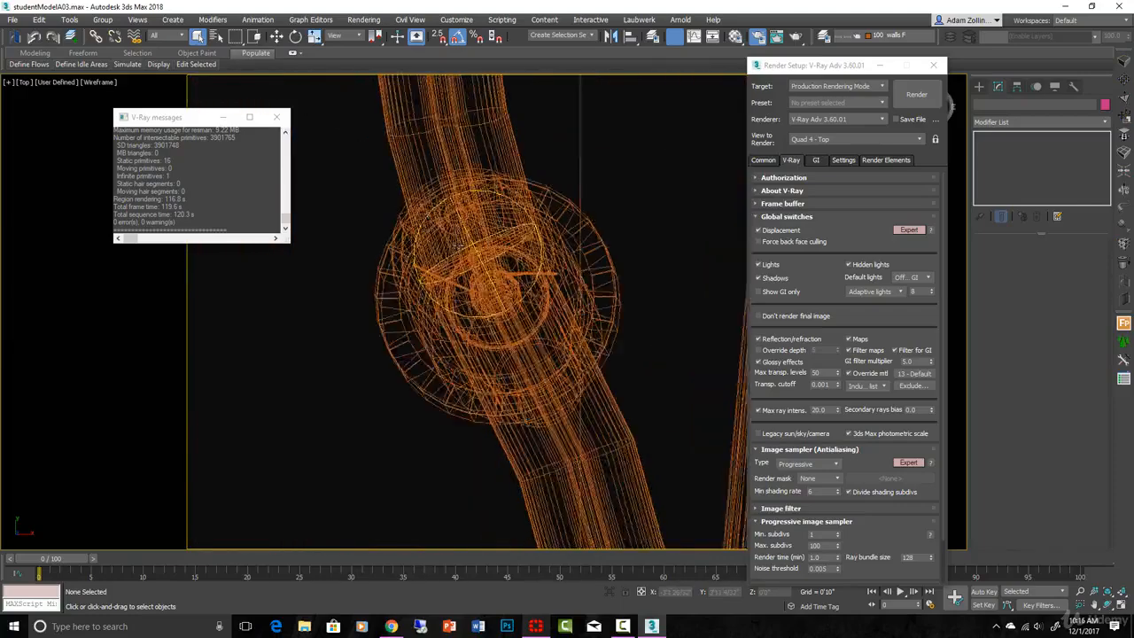
{"action": "scroll", "coordinate": [505, 265], "scroll_direction": "down", "scroll_amount": 10}
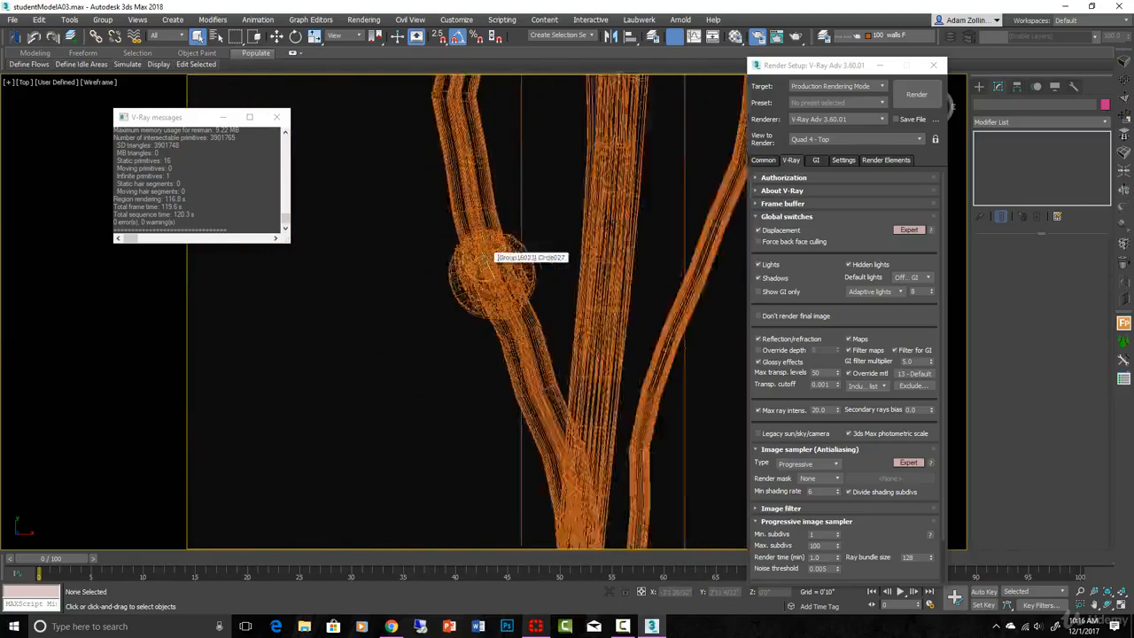
Step: Look through PhysCamera006, return to PhysCamera001 and display the room shaded with edged faces
{"action": "key", "text": "c"}
{"action": "left_click", "coordinate": [549, 266]}
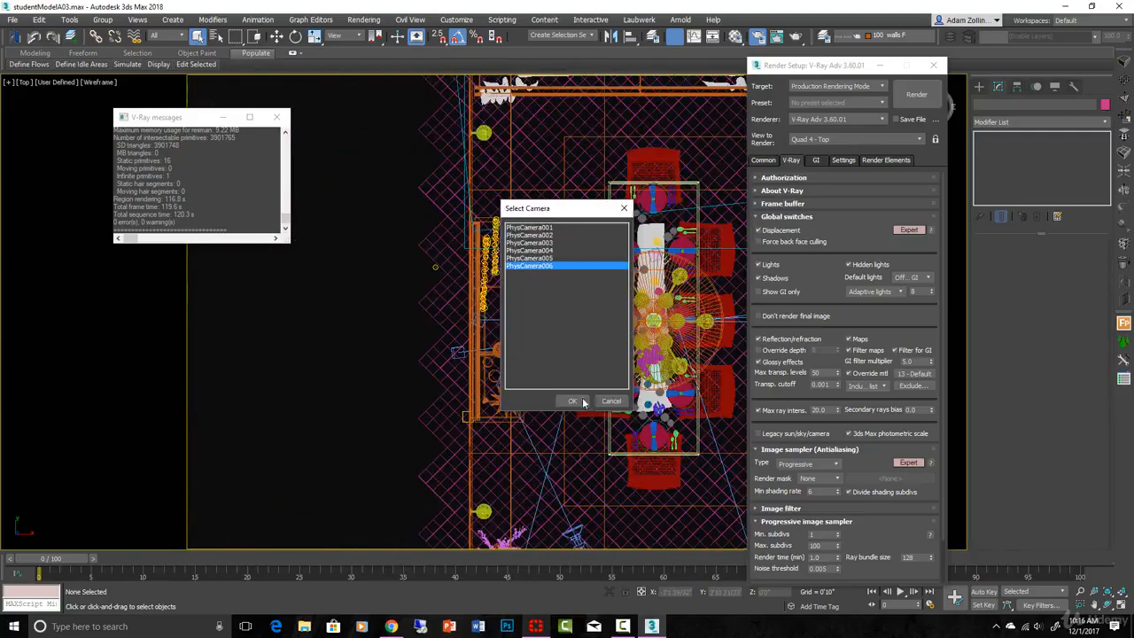
{"action": "left_click", "coordinate": [575, 401]}
{"action": "key", "text": "c"}
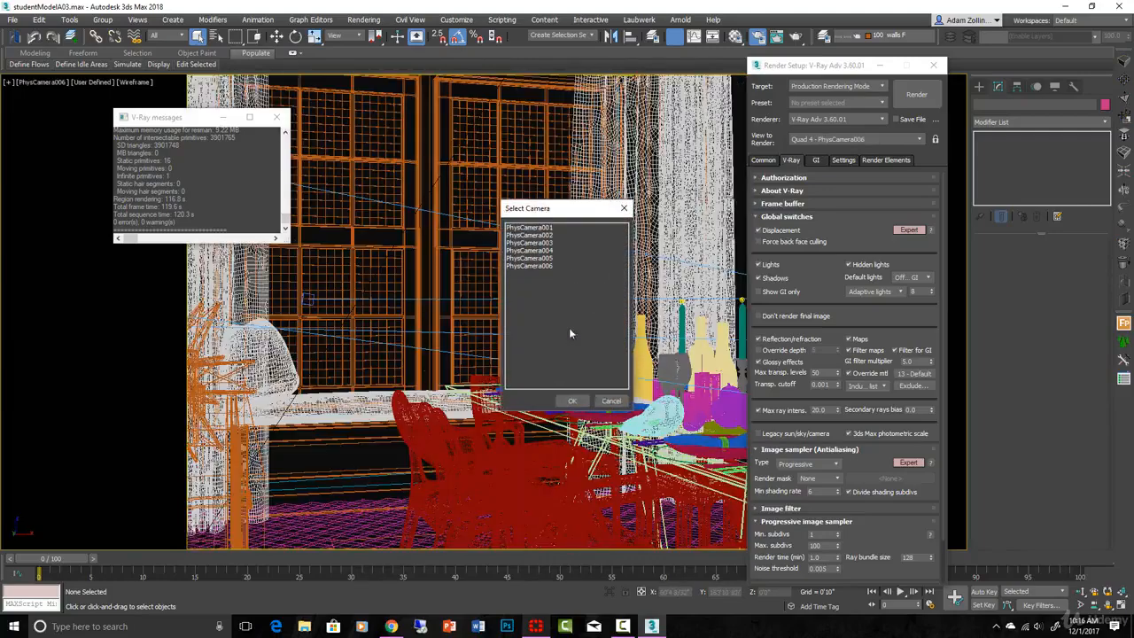
{"action": "left_click", "coordinate": [531, 227]}
{"action": "left_click", "coordinate": [572, 401]}
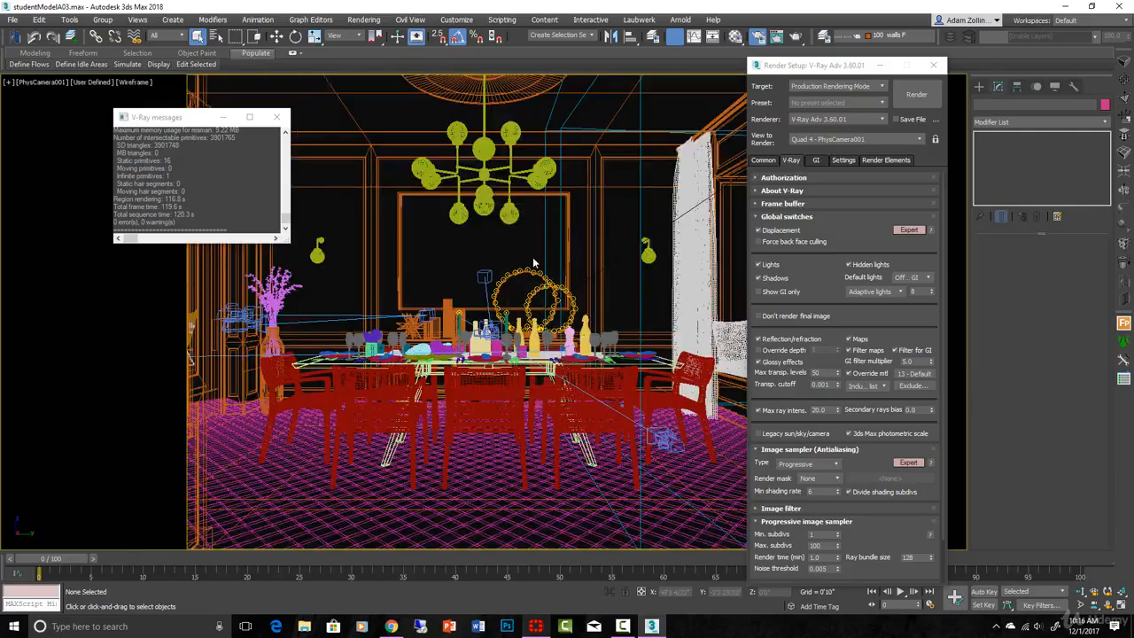
{"action": "key", "text": "F3"}
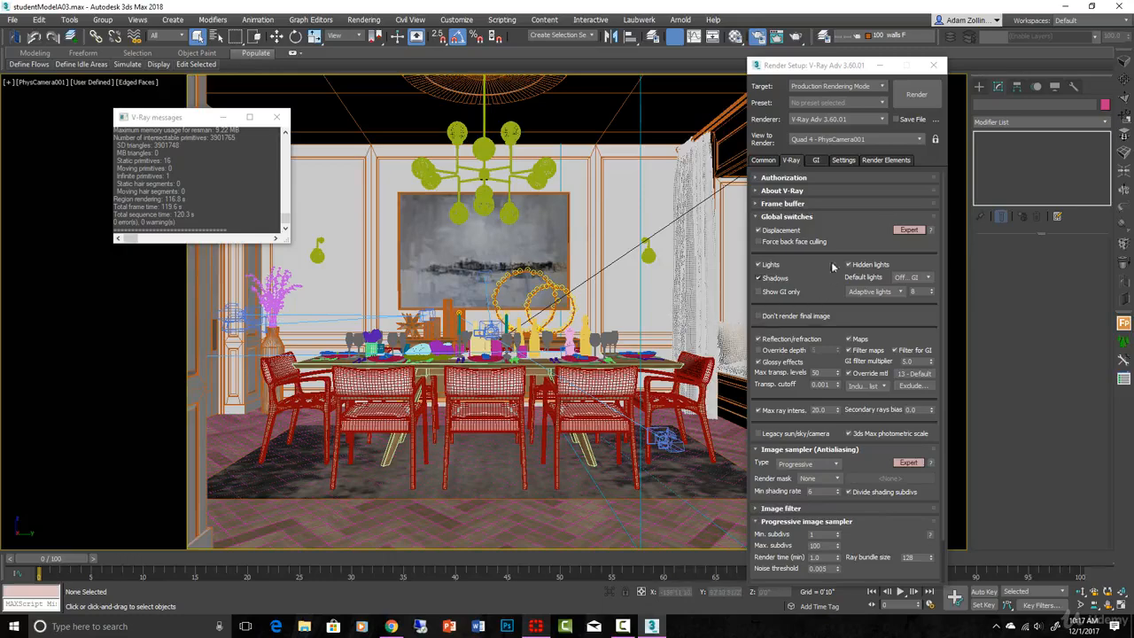
Step: Show the last V-Ray frame buffer render and examine the clay dining room's lighting up close and as a whole
{"action": "left_click", "coordinate": [773, 204]}
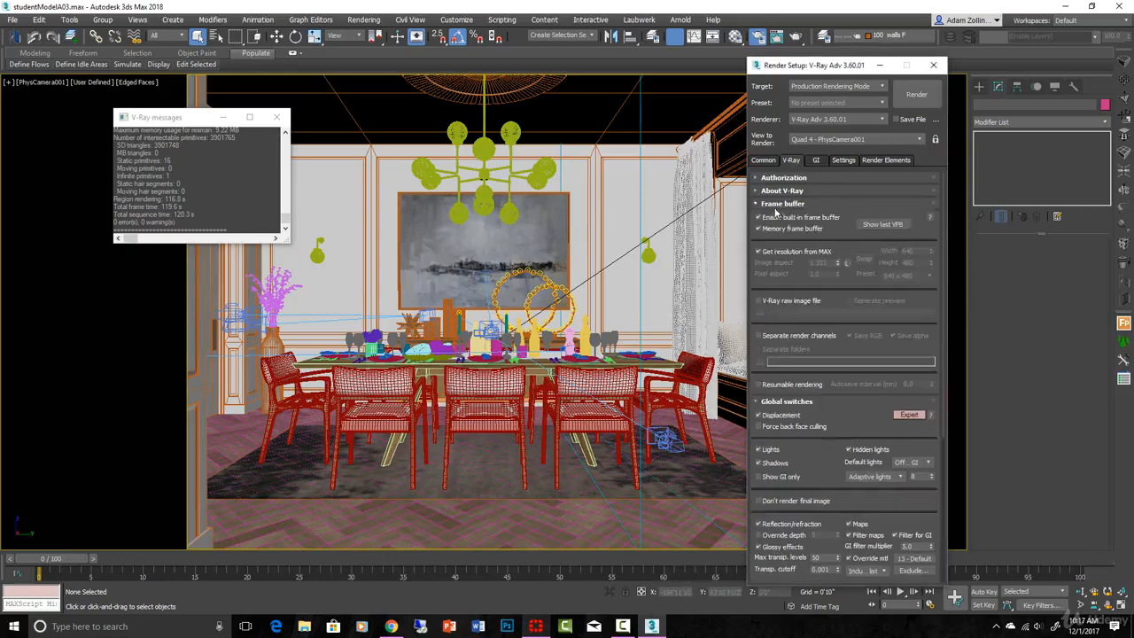
{"action": "left_click", "coordinate": [883, 232]}
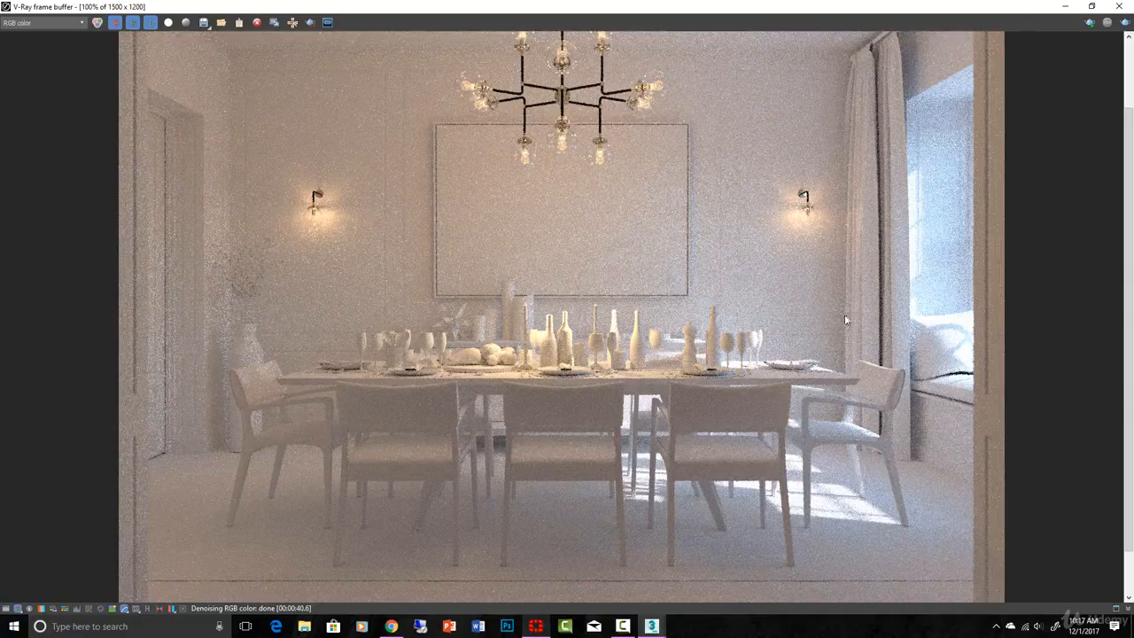
{"action": "scroll", "coordinate": [822, 329], "scroll_direction": "down", "scroll_amount": 1}
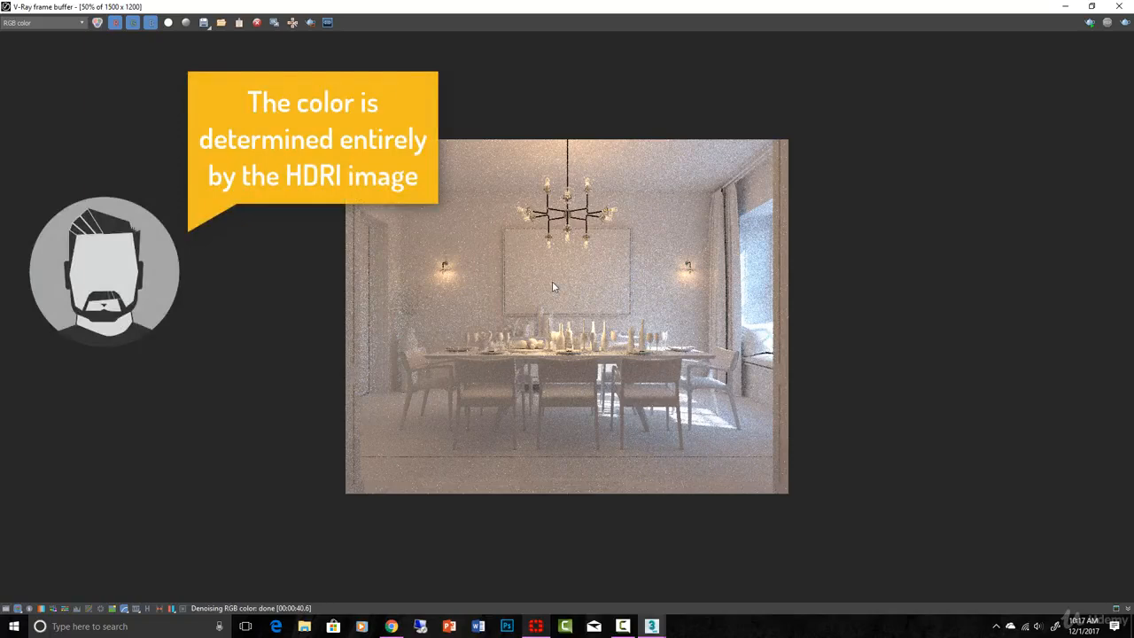
{"action": "scroll", "coordinate": [552, 281], "scroll_direction": "up", "scroll_amount": 2}
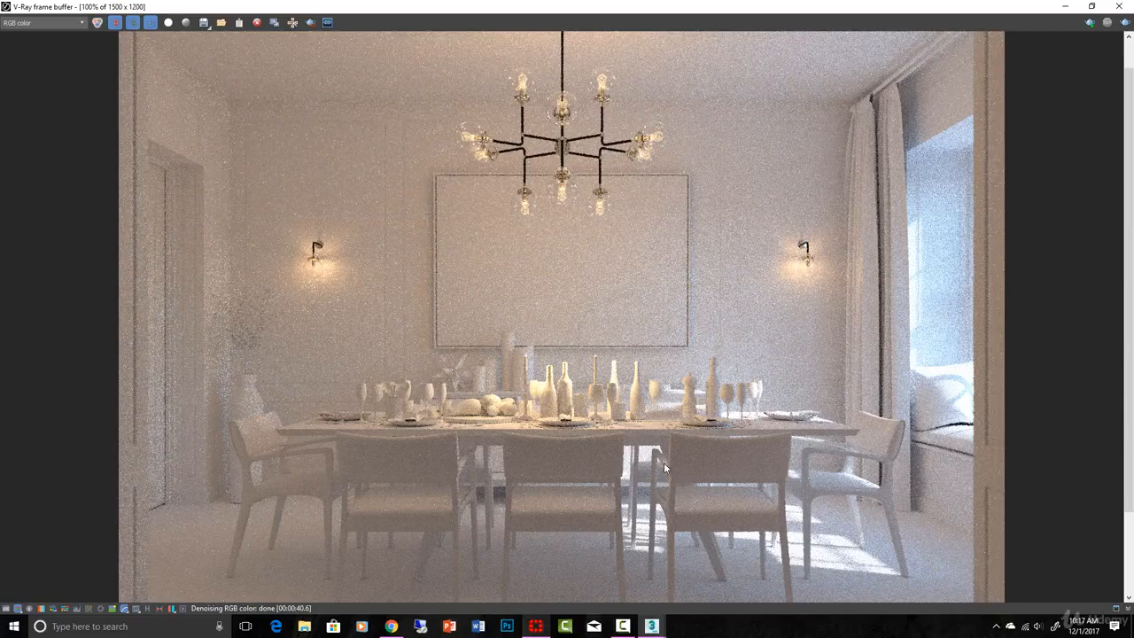
{"action": "scroll", "coordinate": [664, 462], "scroll_direction": "down", "scroll_amount": 2}
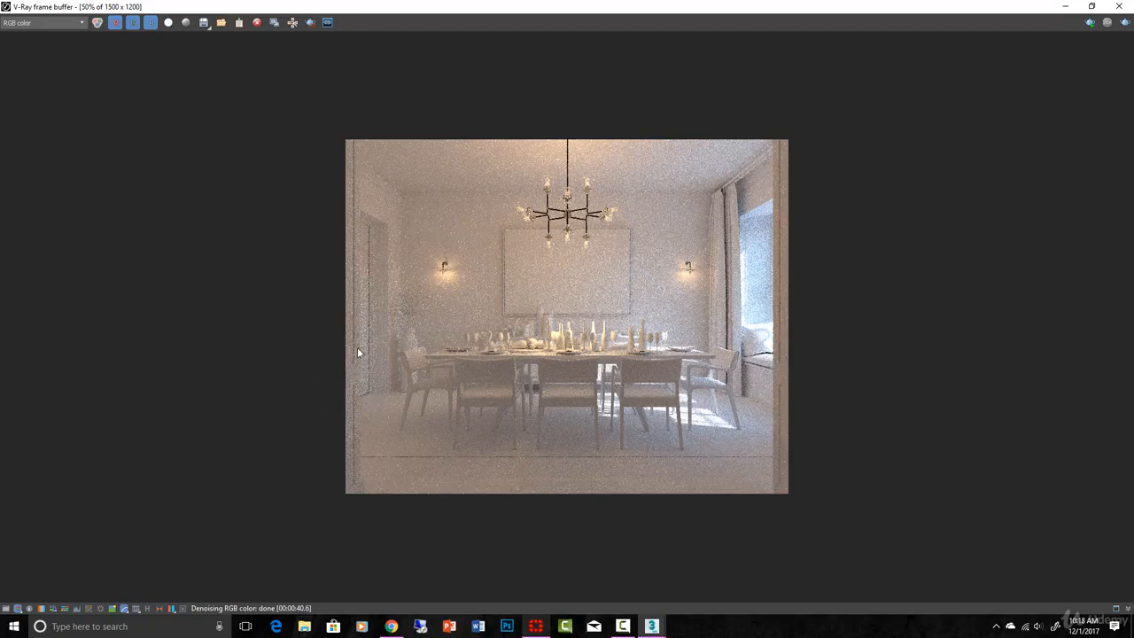
{"action": "scroll", "coordinate": [563, 356], "scroll_direction": "up", "scroll_amount": 1}
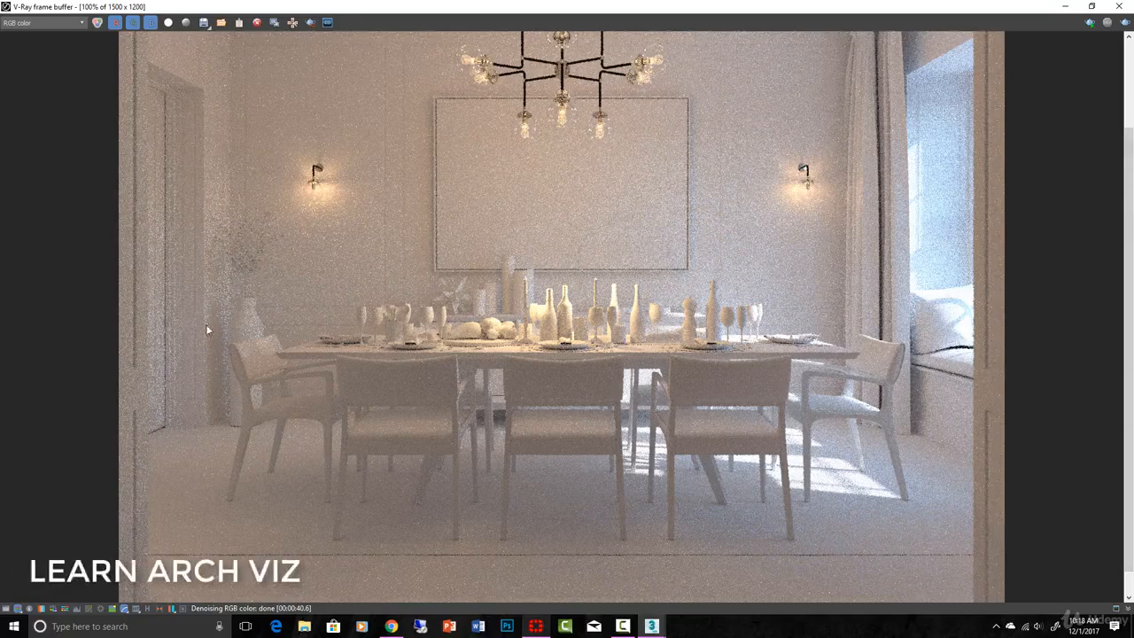
{"action": "scroll", "coordinate": [698, 366], "scroll_direction": "down", "scroll_amount": 2}
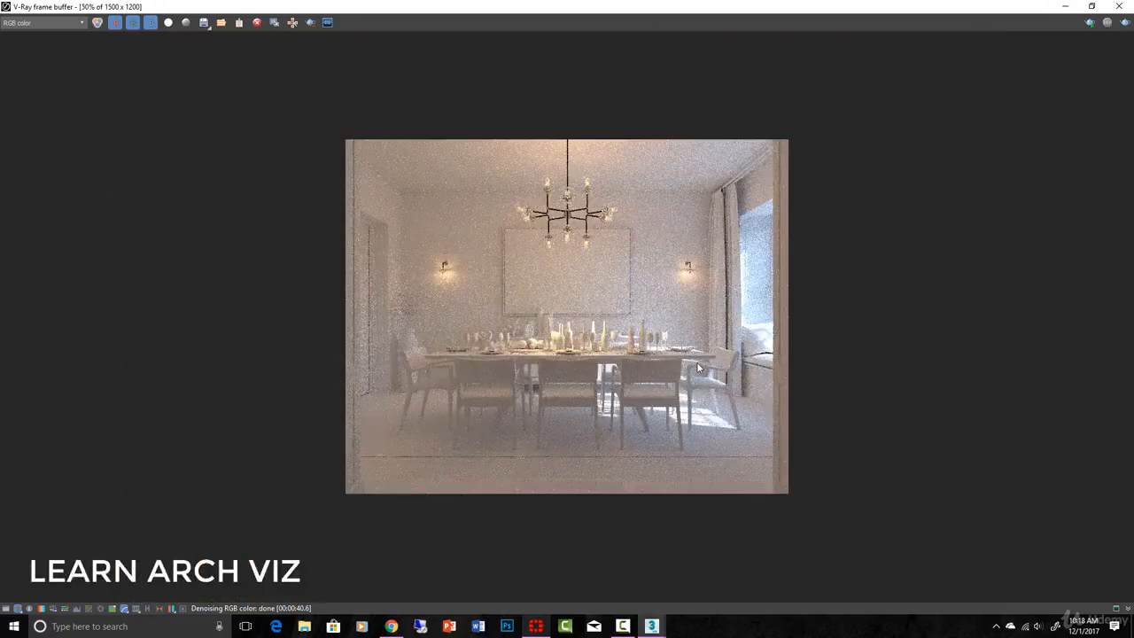